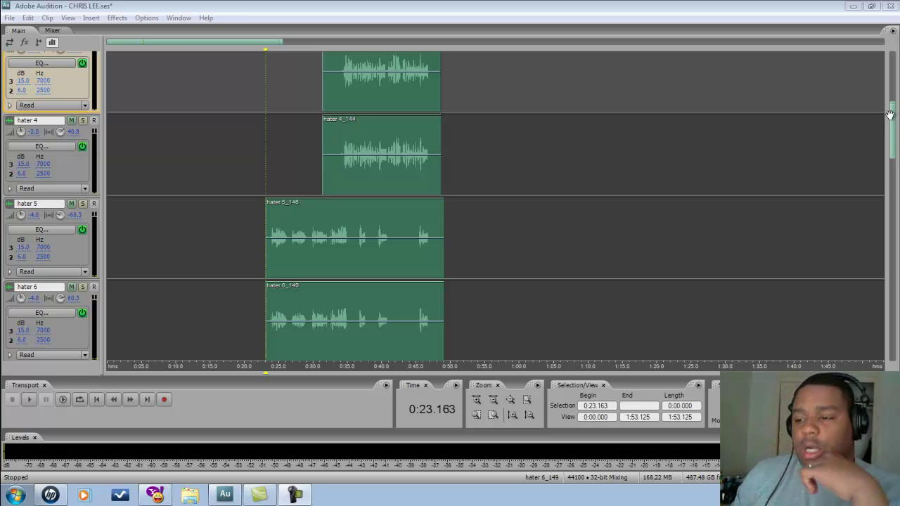
Step: Fit the entire session in the multitrack view, and enlarge the timeline and track heights around the hater vocal clips
{"action": "left_click_drag", "start_coordinate": [890, 115], "coordinate": [896, 42]}
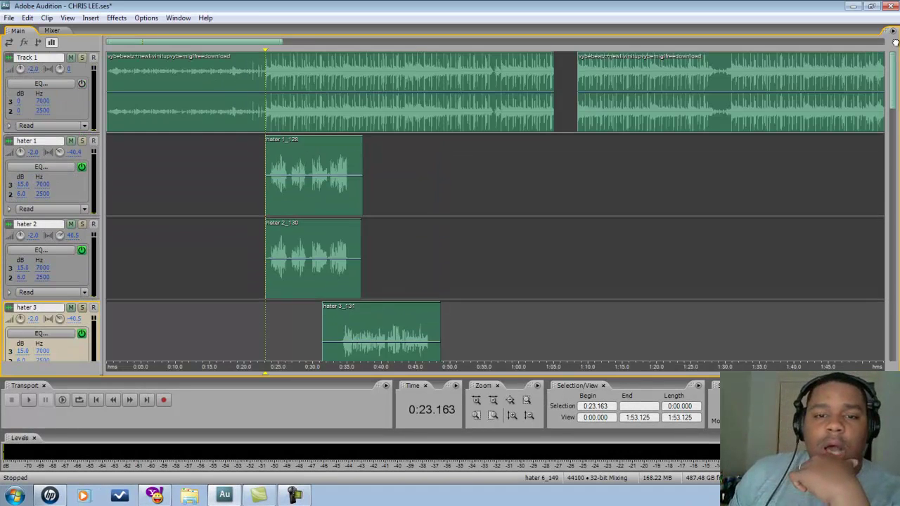
{"action": "left_click", "coordinate": [510, 400]}
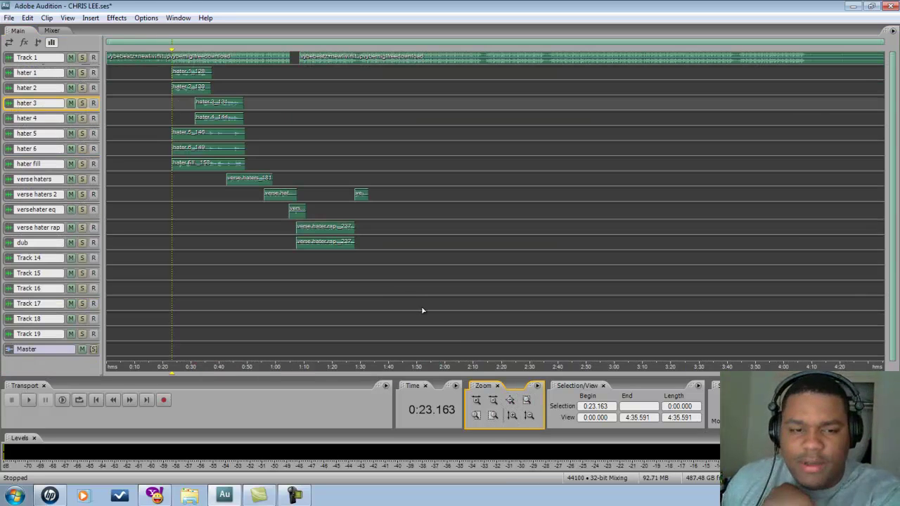
{"action": "left_click", "coordinate": [513, 416]}
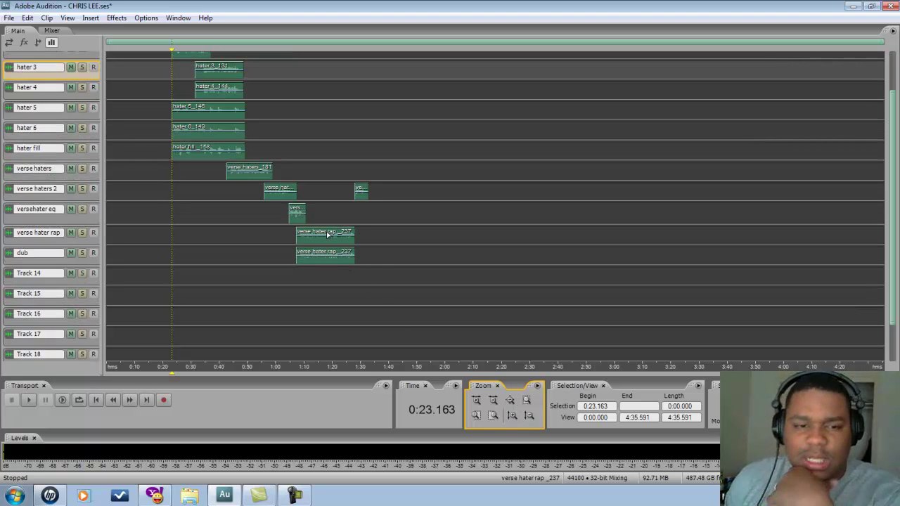
{"action": "left_click", "coordinate": [511, 416]}
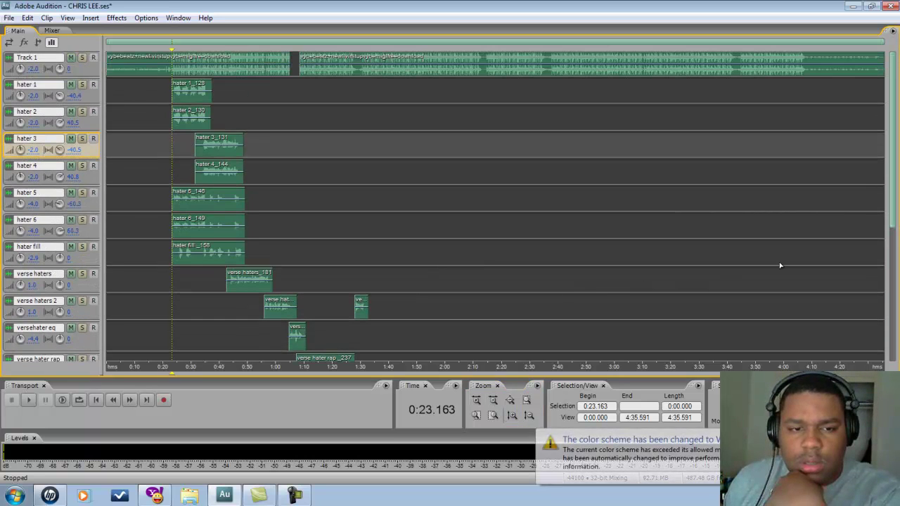
{"action": "left_click", "coordinate": [477, 400]}
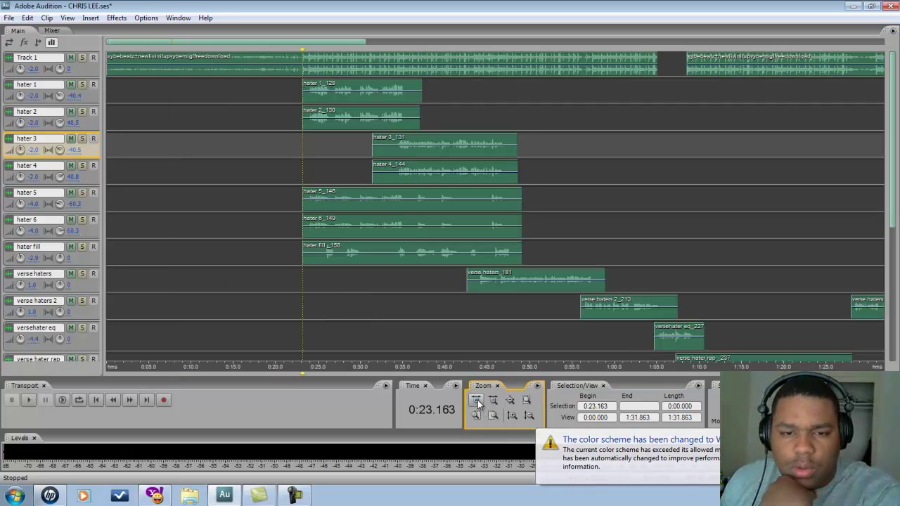
{"action": "left_click", "coordinate": [512, 415]}
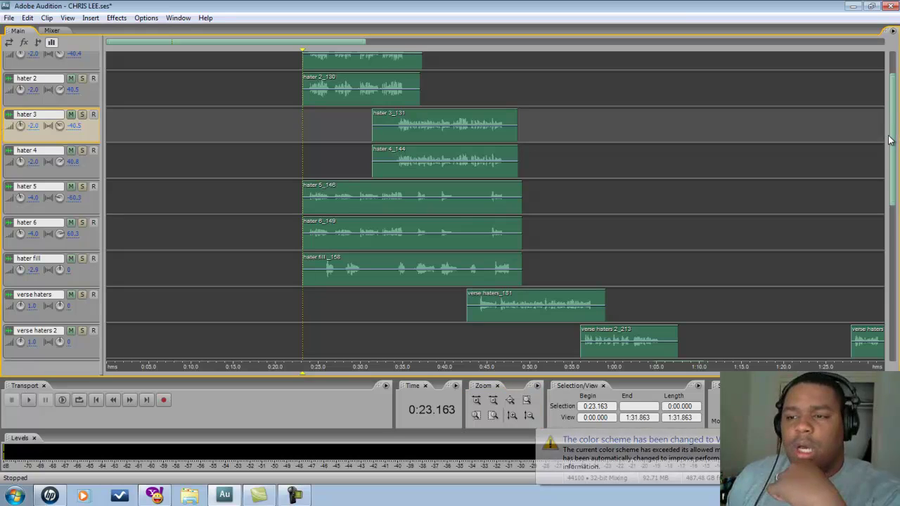
{"action": "scroll", "coordinate": [815, 102], "scroll_direction": "up", "scroll_amount": 2}
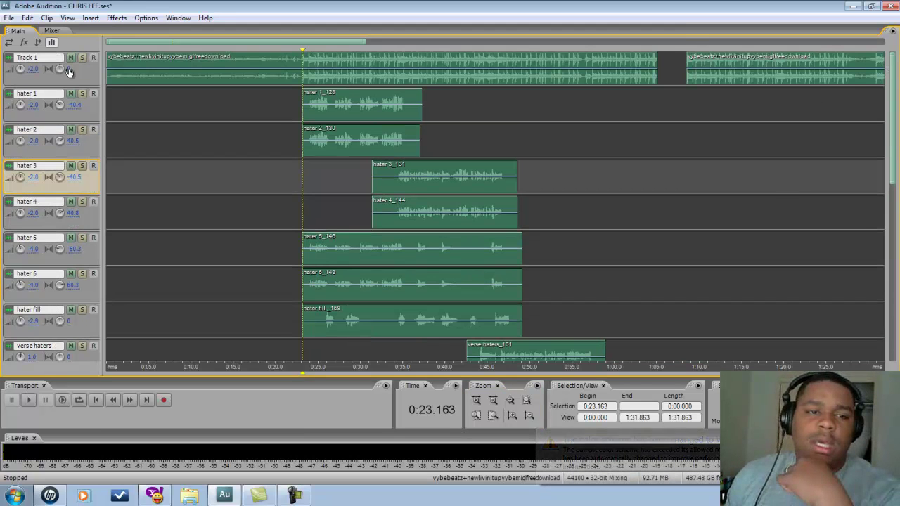
Step: Mute Track 1 and play the vocal tracks alone from 0:23.163, following the clips down to verse hater rap before stopping playback
{"action": "left_click", "coordinate": [70, 58]}
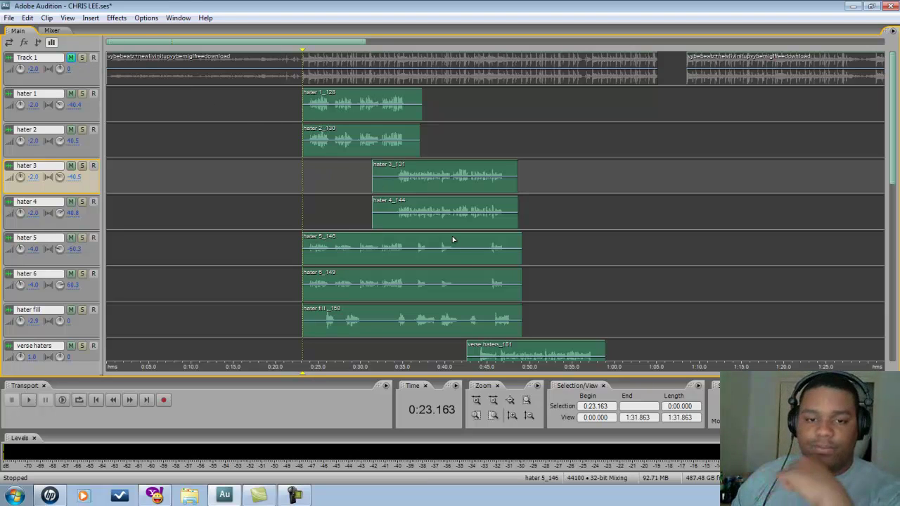
{"action": "key", "text": "space"}
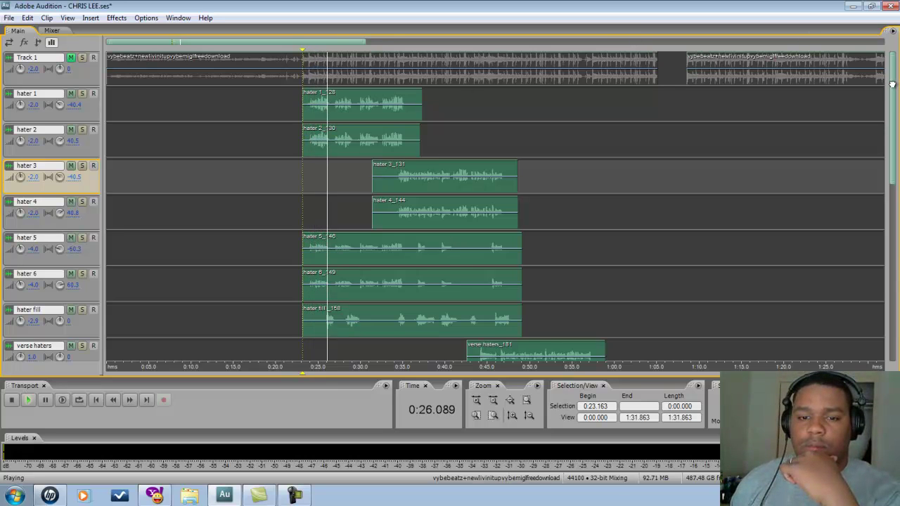
{"action": "scroll", "coordinate": [893, 87], "scroll_direction": "down", "scroll_amount": 1}
{"action": "mouse_move", "coordinate": [893, 87]}
{"action": "left_mouse_down"}
{"action": "mouse_move", "coordinate": [893, 100]}
{"action": "mouse_move", "coordinate": [892, 86]}
{"action": "left_mouse_up"}
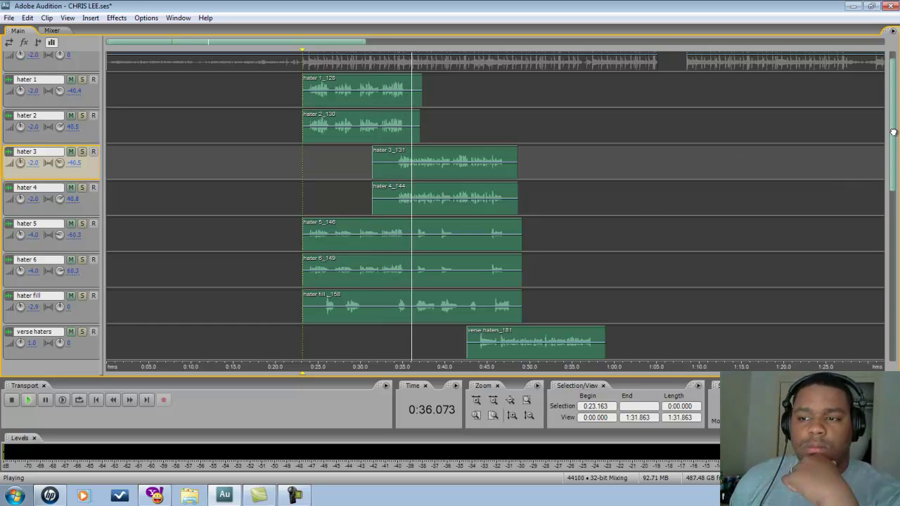
{"action": "left_click_drag", "start_coordinate": [894, 132], "coordinate": [894, 131]}
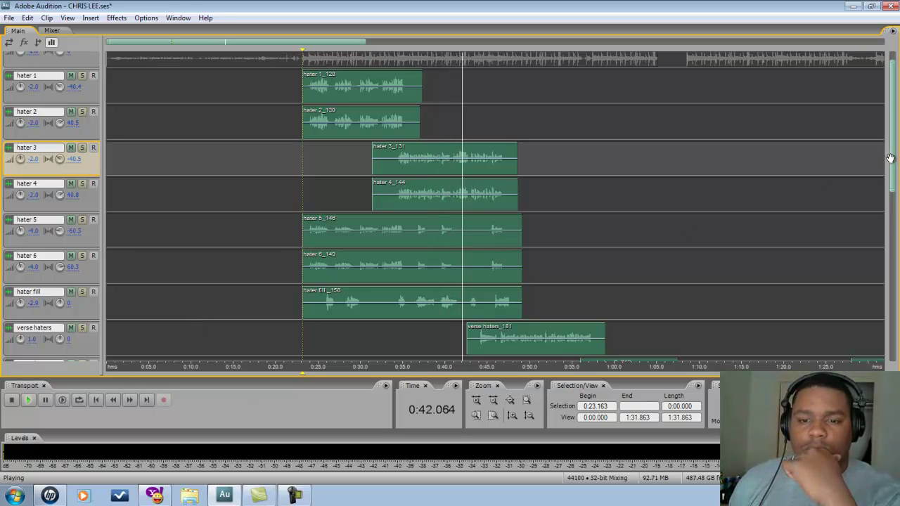
{"action": "scroll", "coordinate": [893, 172], "scroll_direction": "down", "scroll_amount": 1}
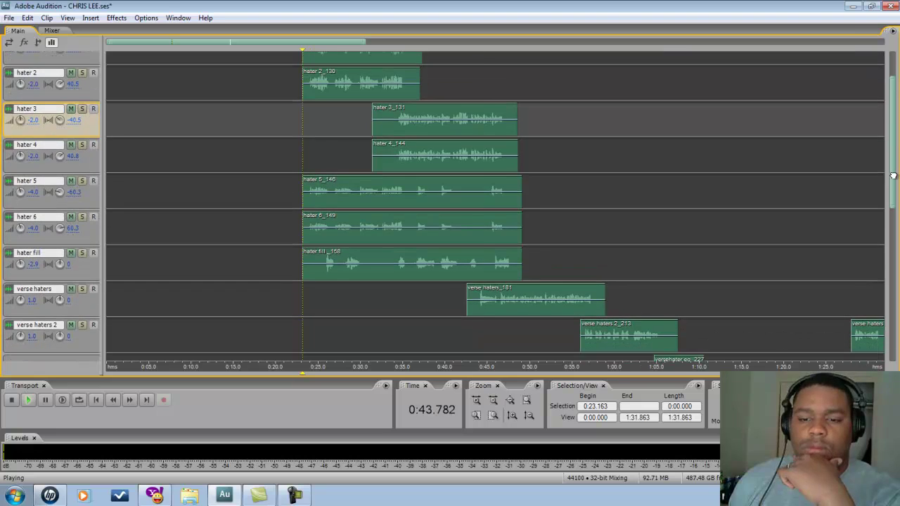
{"action": "scroll", "coordinate": [892, 176], "scroll_direction": "down", "scroll_amount": 1}
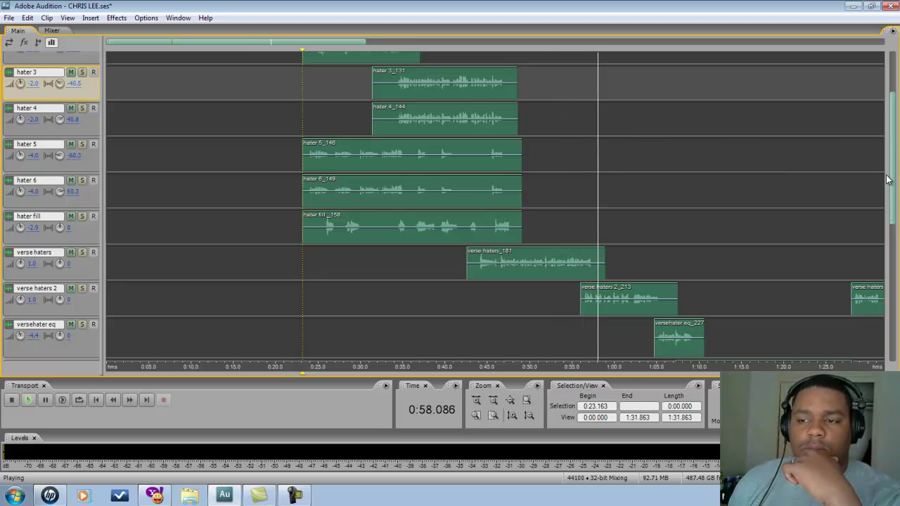
{"action": "left_click_drag", "start_coordinate": [892, 166], "coordinate": [892, 187]}
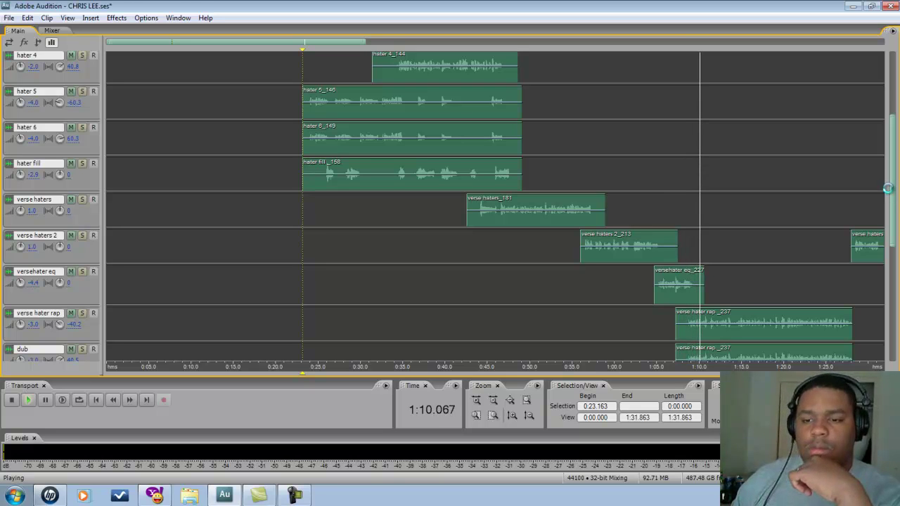
{"action": "key", "text": "space"}
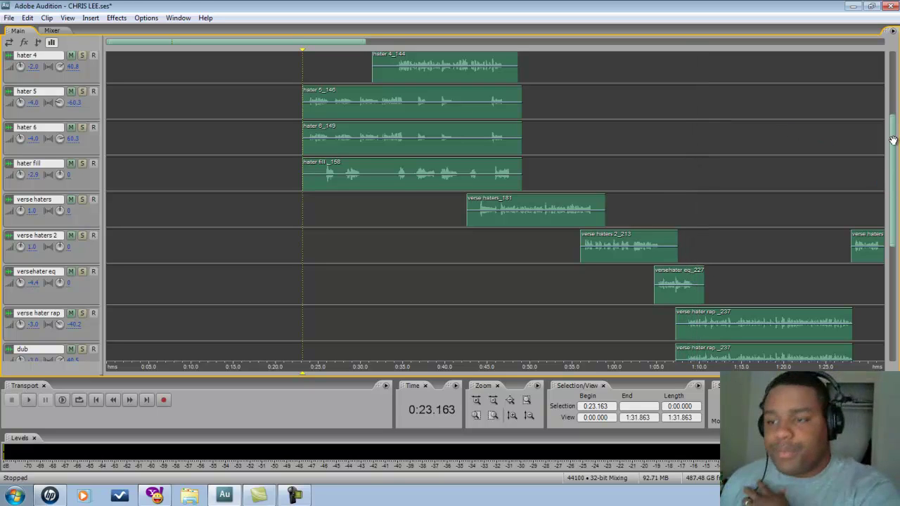
Step: Unmute Track 1 and play the vocals together with the beat from 0:23.163, stopping during the verse hater rap section
{"action": "left_click_drag", "start_coordinate": [894, 140], "coordinate": [892, 105]}
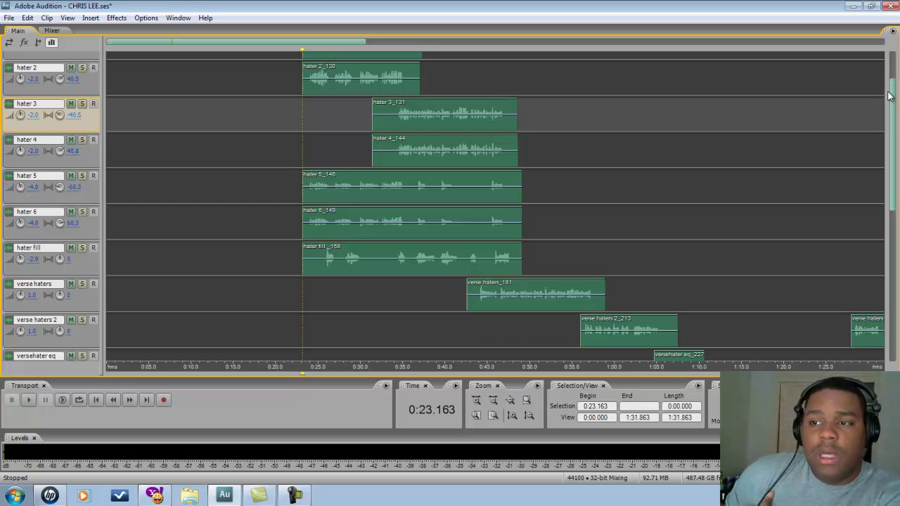
{"action": "left_click_drag", "start_coordinate": [893, 83], "coordinate": [888, 56]}
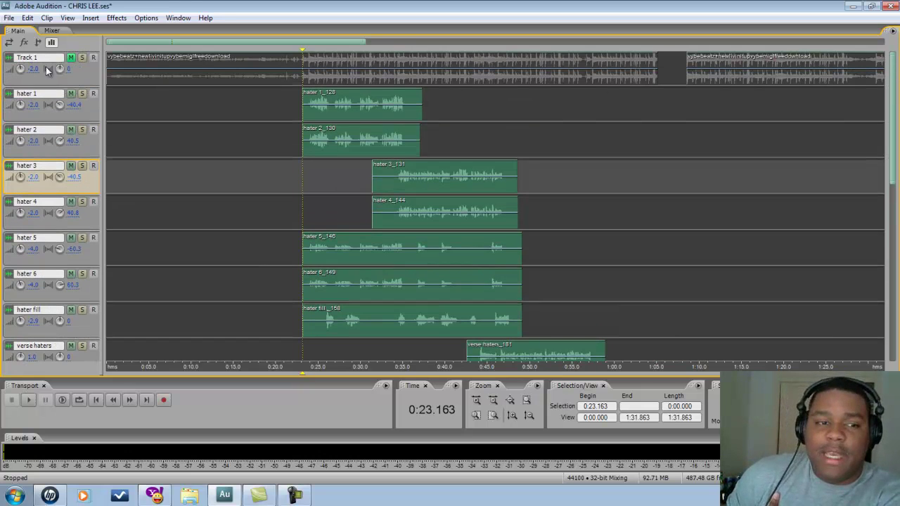
{"action": "left_click", "coordinate": [72, 59]}
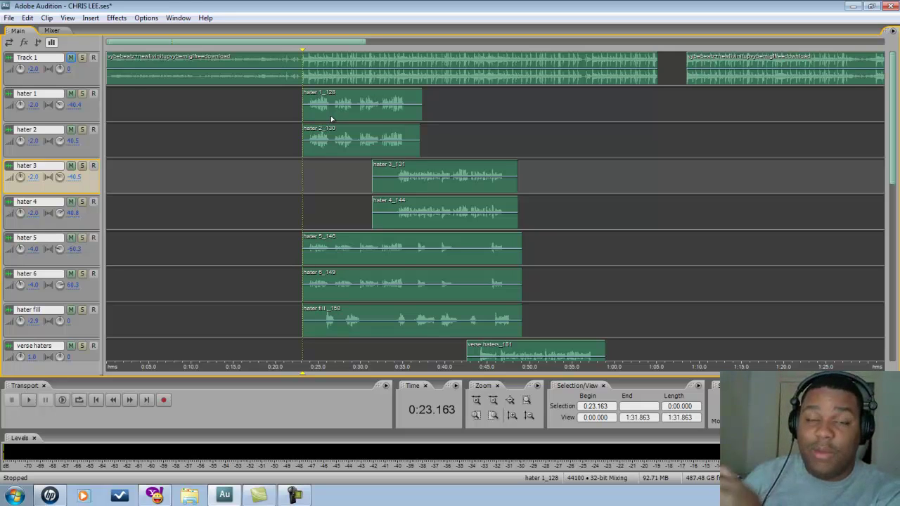
{"action": "key", "text": "space"}
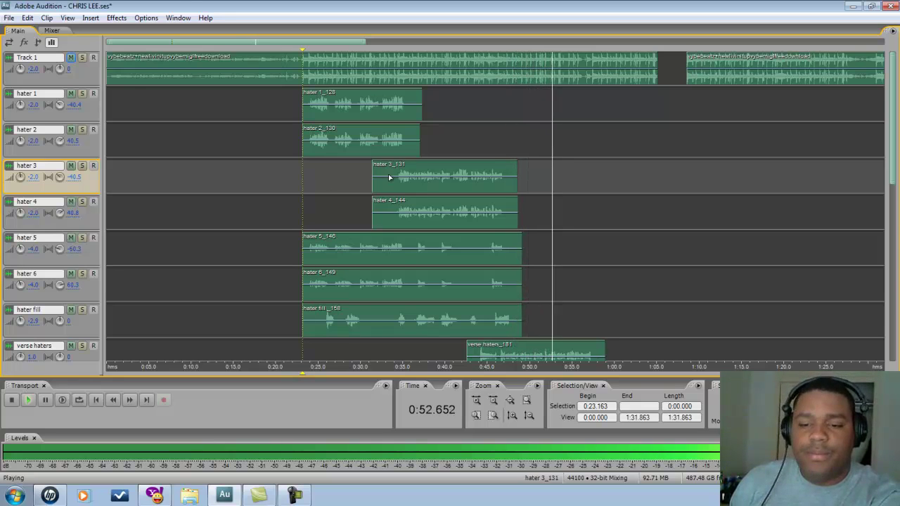
{"action": "scroll", "coordinate": [621, 225], "scroll_direction": "down", "scroll_amount": 3}
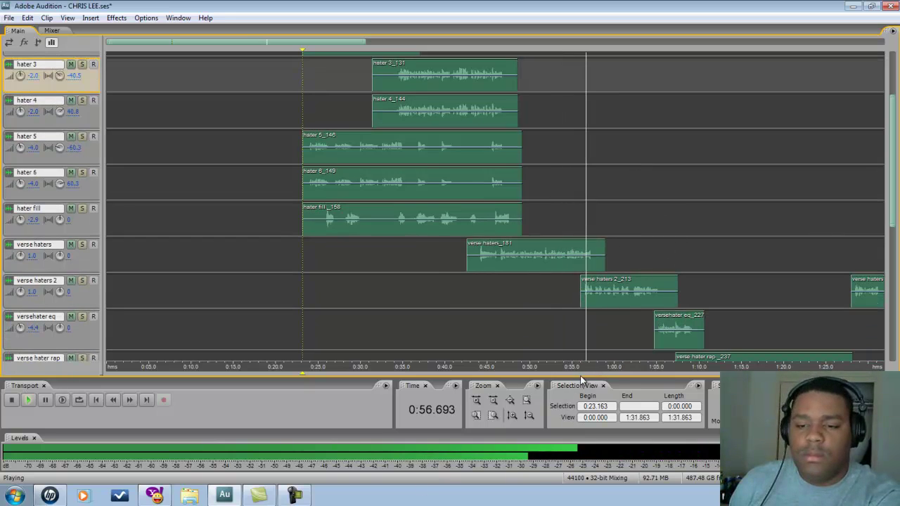
{"action": "scroll", "coordinate": [613, 327], "scroll_direction": "down", "scroll_amount": 2}
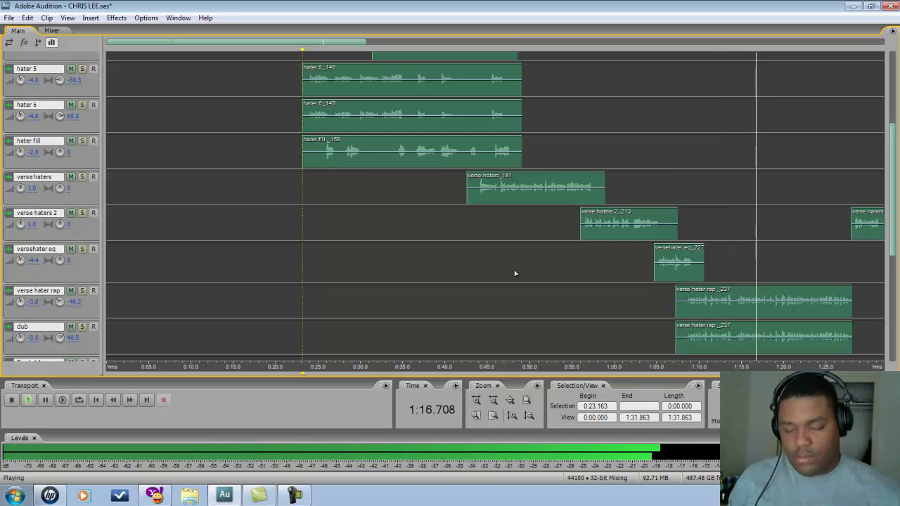
{"action": "key", "text": "space"}
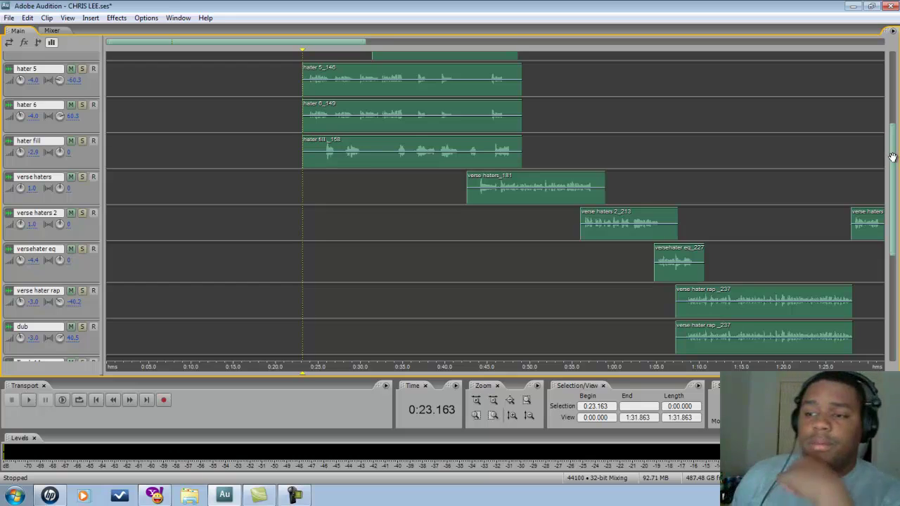
Step: Increase the track heights to show the EQ and automation controls of Track 1 and the hater tracks
{"action": "left_click_drag", "start_coordinate": [892, 156], "coordinate": [886, 79]}
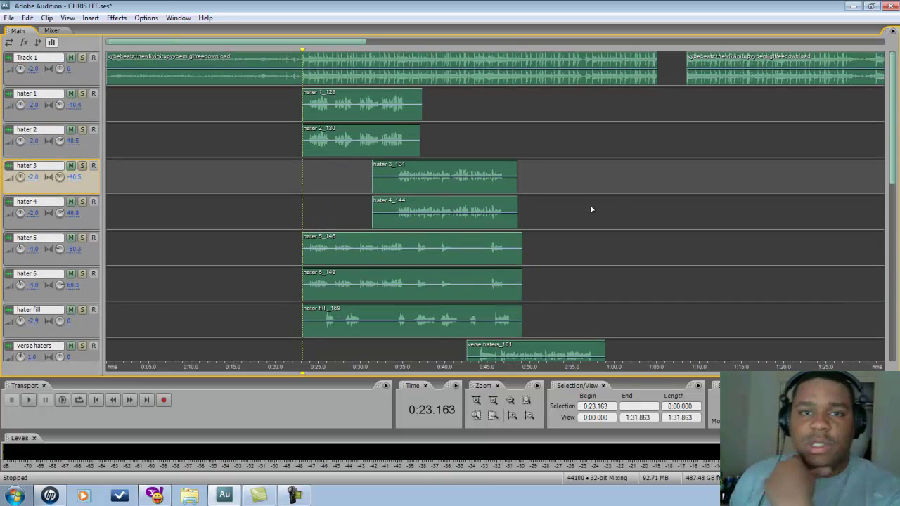
{"action": "left_click", "coordinate": [512, 417]}
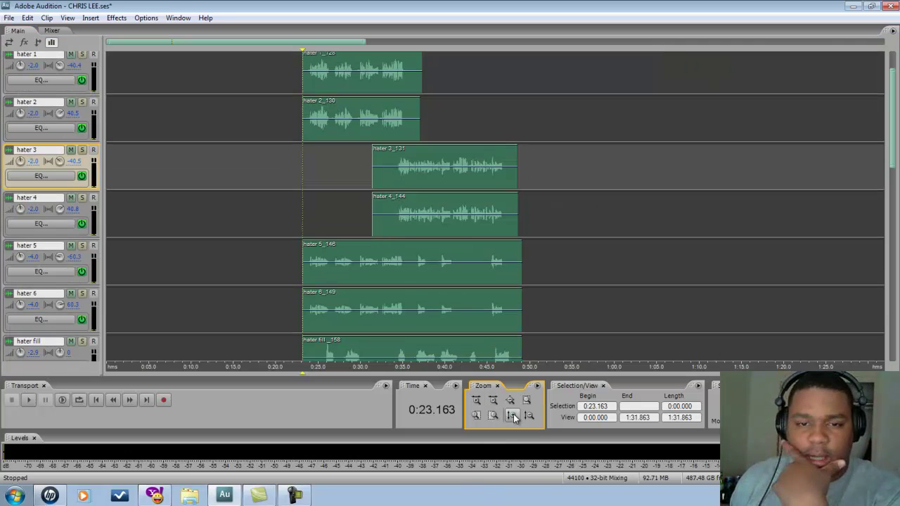
{"action": "left_click_drag", "start_coordinate": [893, 95], "coordinate": [895, 56]}
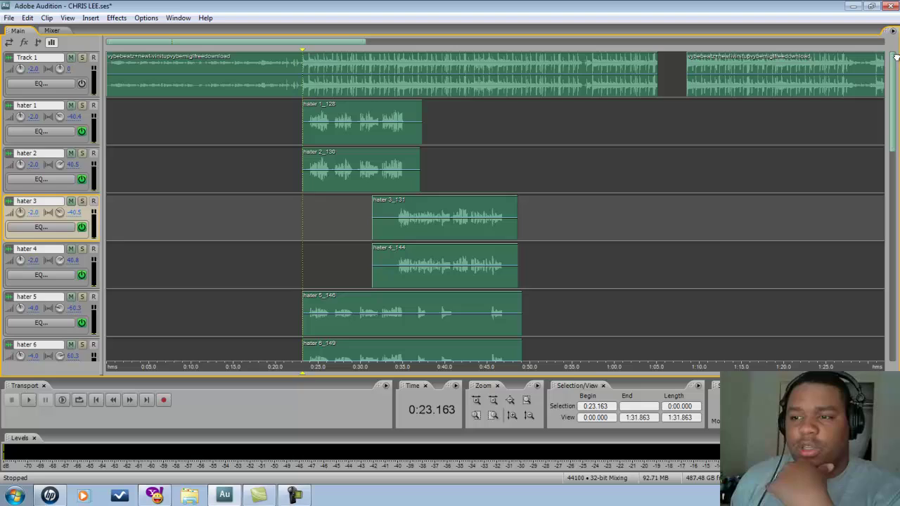
{"action": "left_click", "coordinate": [512, 417]}
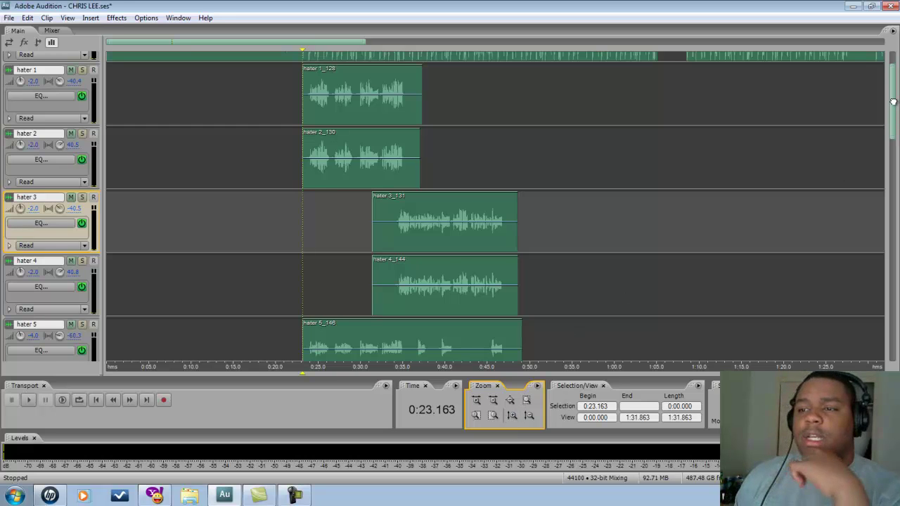
{"action": "left_click_drag", "start_coordinate": [893, 102], "coordinate": [895, 74]}
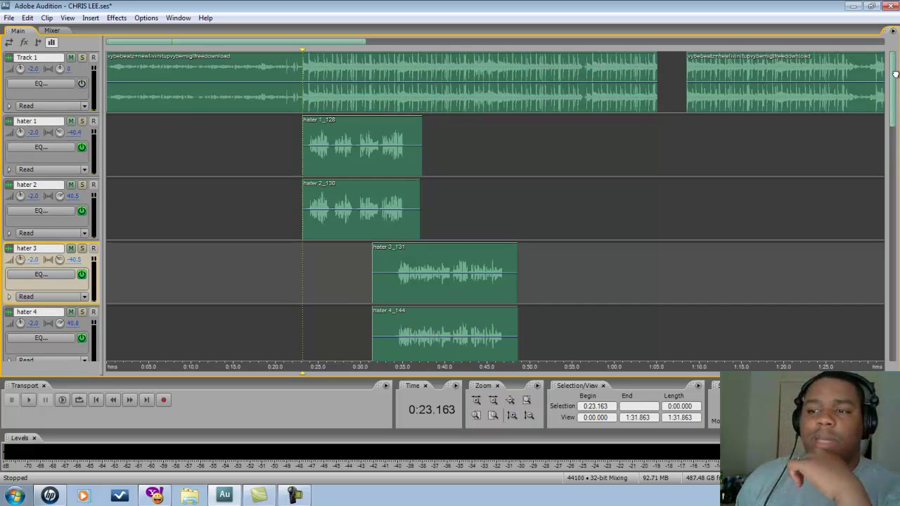
Step: Show the mixer, open the Dynamics Processing effect on the hater 1 track, and browse its effect presets
{"action": "left_click", "coordinate": [52, 31]}
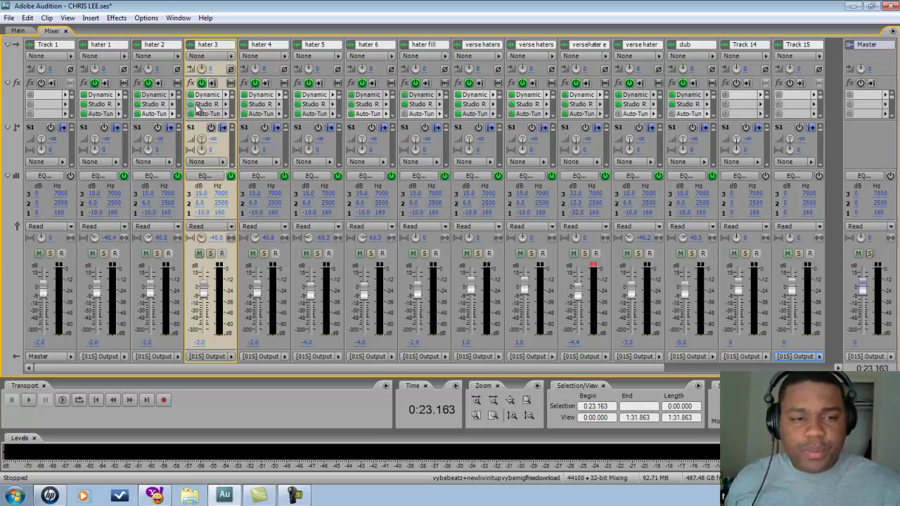
{"action": "double_click", "coordinate": [108, 99]}
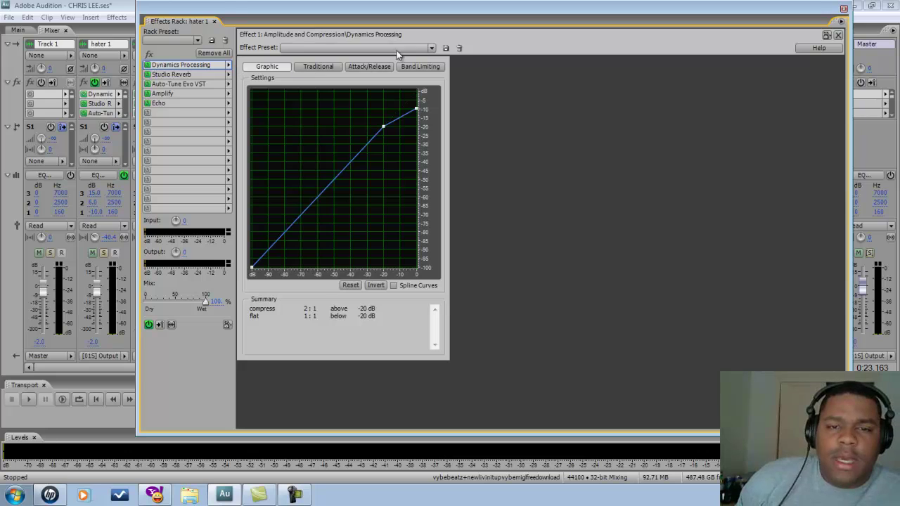
{"action": "left_click", "coordinate": [432, 48]}
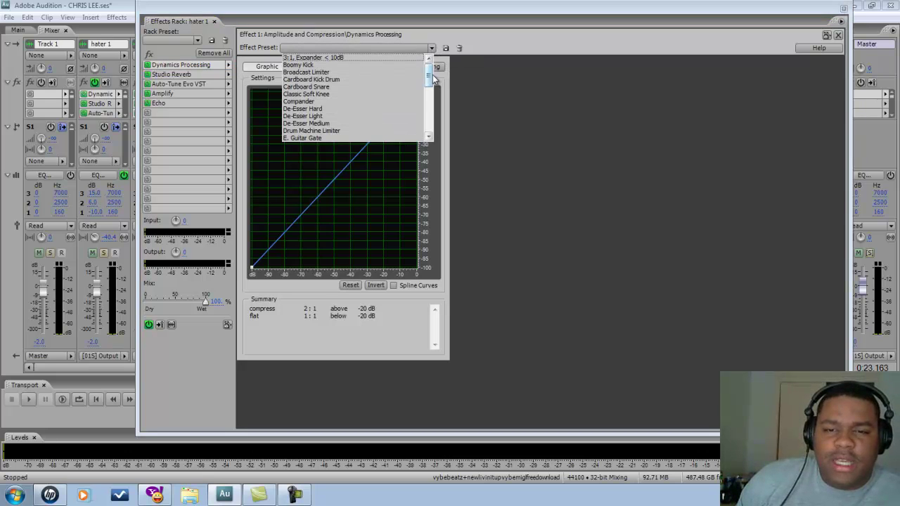
{"action": "mouse_move", "coordinate": [429, 77]}
{"action": "left_mouse_down"}
{"action": "mouse_move", "coordinate": [430, 121]}
{"action": "mouse_move", "coordinate": [434, 67]}
{"action": "left_mouse_up"}
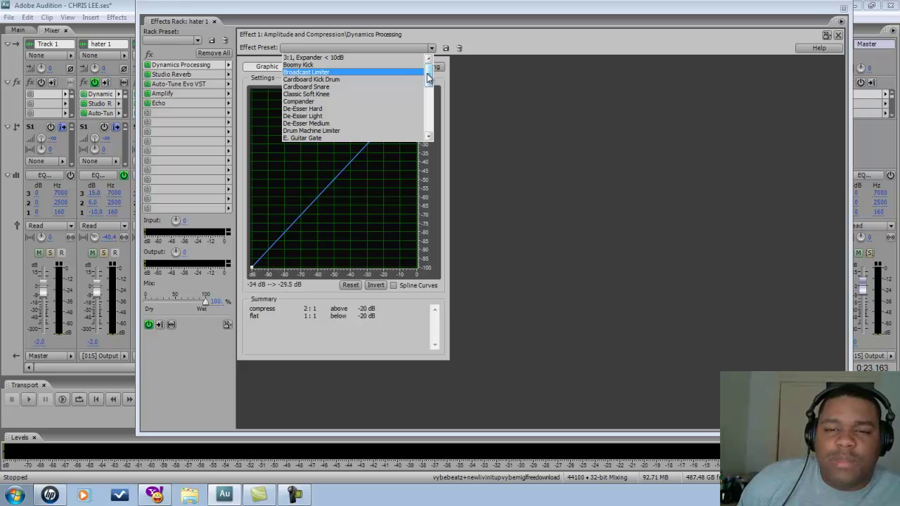
{"action": "left_click_drag", "start_coordinate": [429, 76], "coordinate": [429, 111]}
{"action": "left_click", "coordinate": [310, 119]}
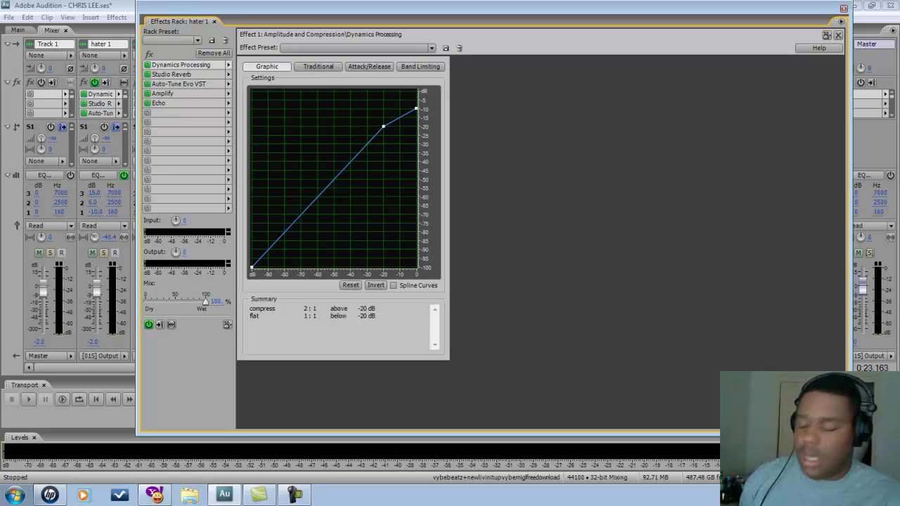
{"action": "left_click", "coordinate": [431, 48]}
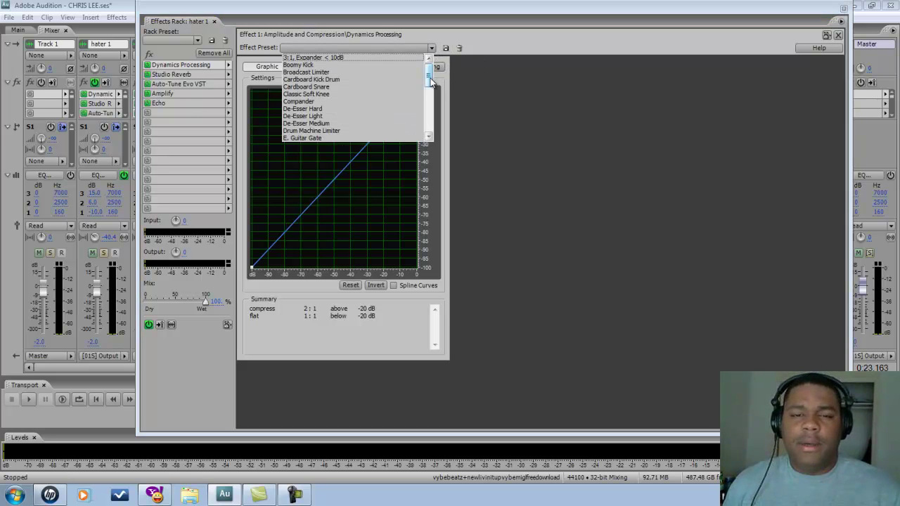
Step: Browse the rack presets available for the hater 1 effects rack, including NICE PRESET
{"action": "left_click", "coordinate": [191, 44]}
{"action": "left_click", "coordinate": [198, 42]}
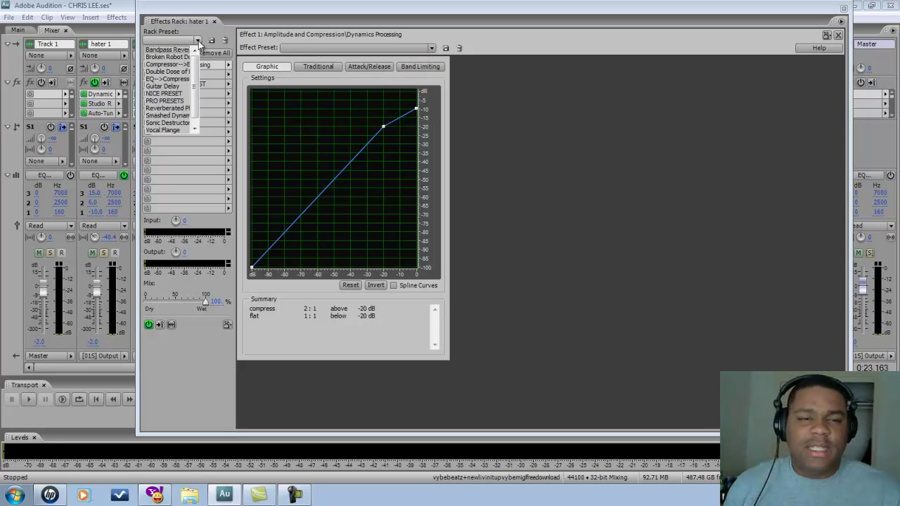
{"action": "left_click", "coordinate": [186, 94]}
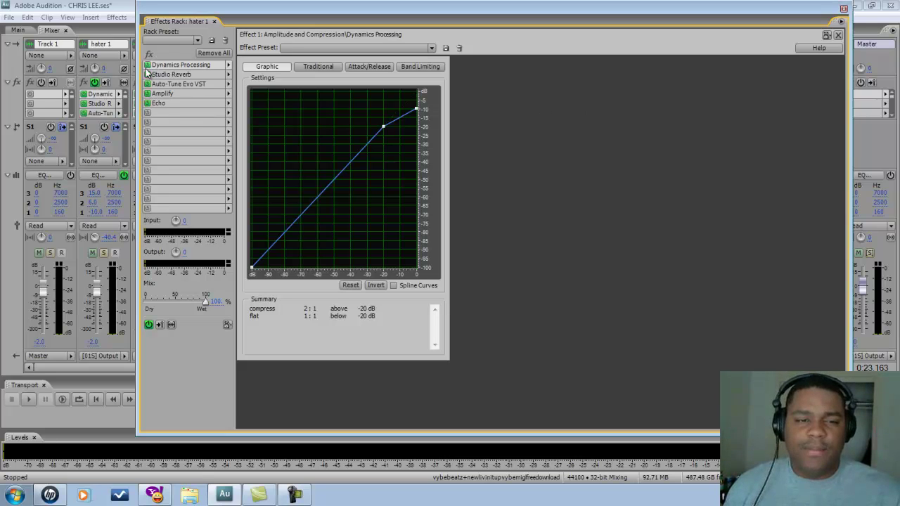
Step: Try the reverberated phaser rack preset on the hater 1 effects rack, and switch the rack back to NICE PRESET
{"action": "left_click", "coordinate": [198, 40]}
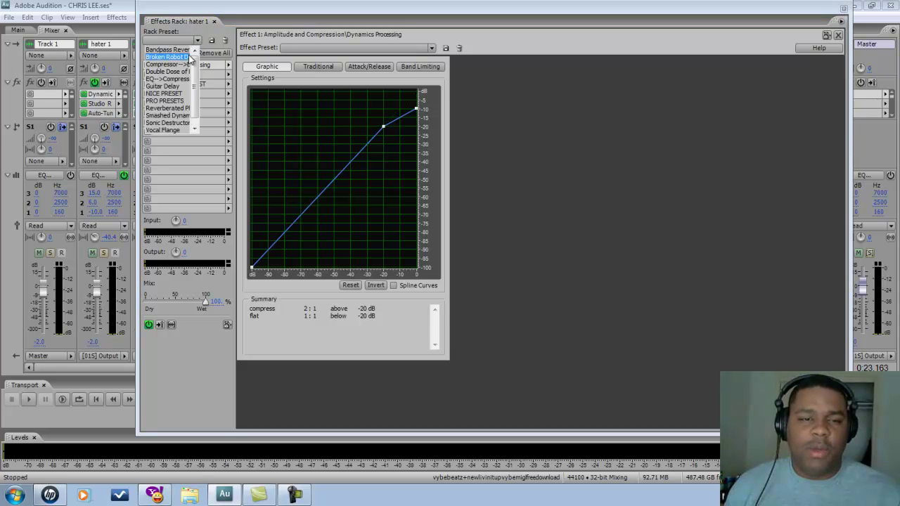
{"action": "left_click", "coordinate": [179, 108]}
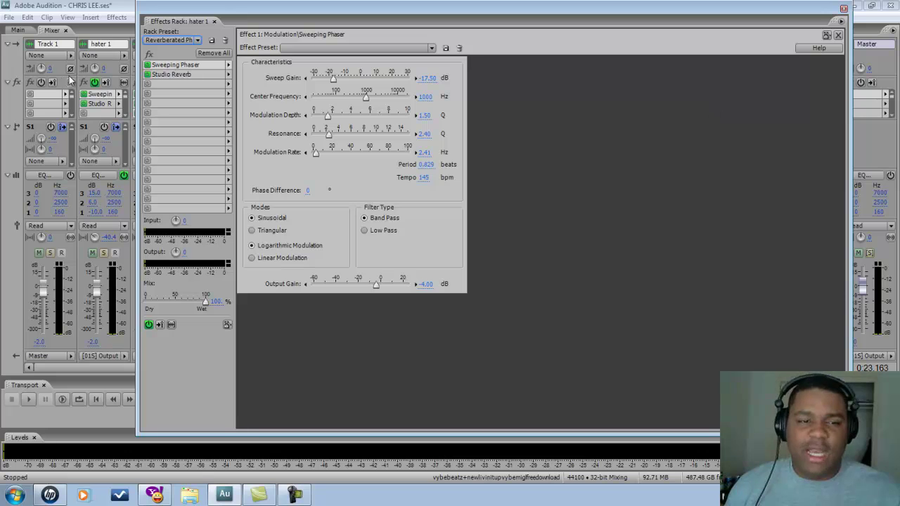
{"action": "left_click", "coordinate": [197, 40]}
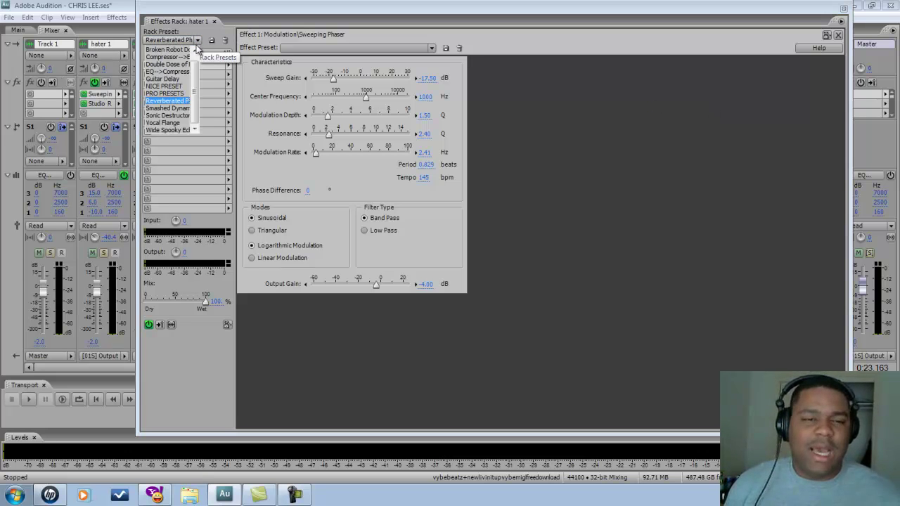
{"action": "left_click", "coordinate": [176, 87]}
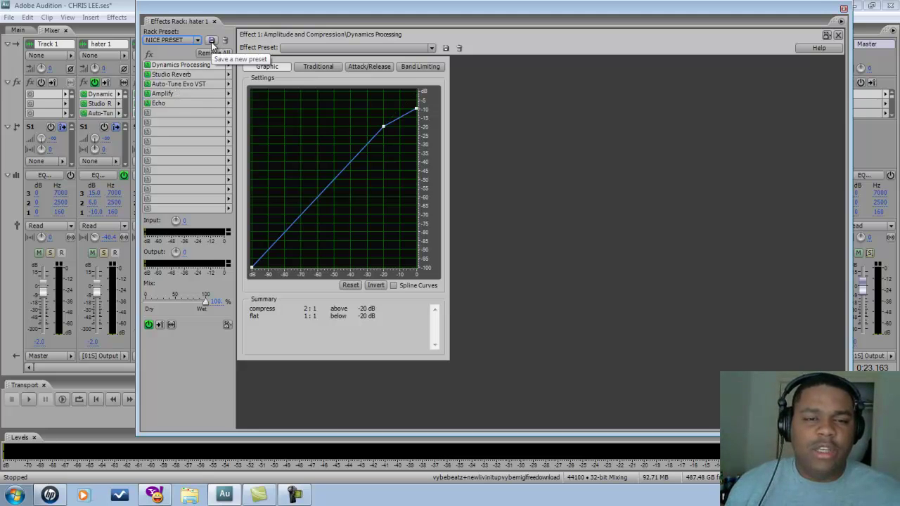
Step: Show the Studio Reverb settings of the hater 1 track and browse the effect presets available for it
{"action": "left_click", "coordinate": [192, 75]}
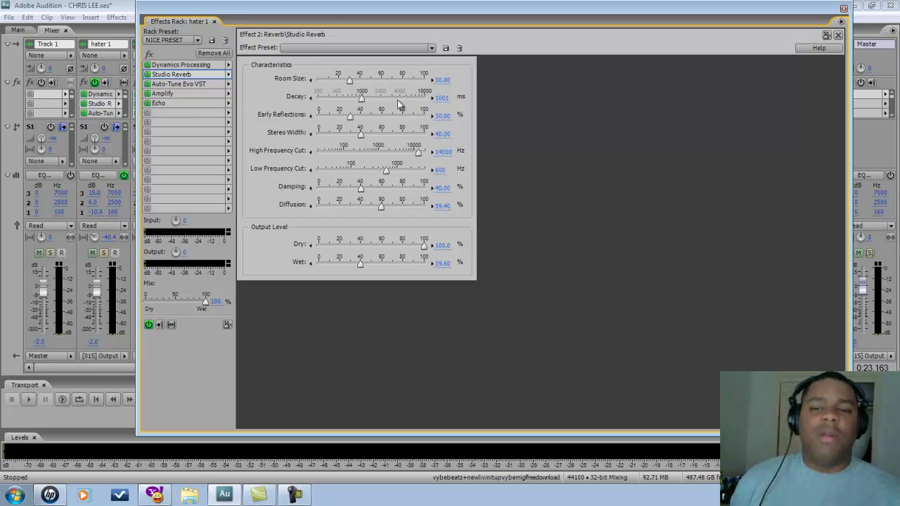
{"action": "left_click", "coordinate": [430, 48]}
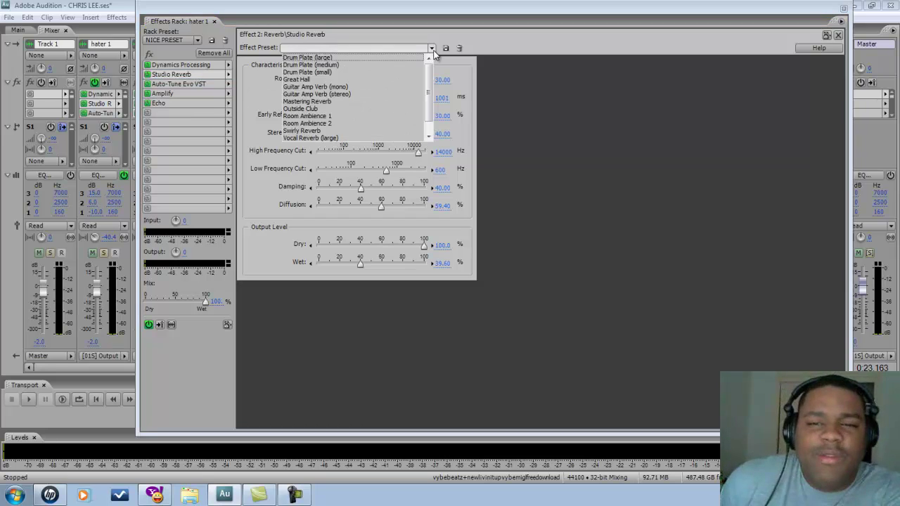
{"action": "scroll", "coordinate": [427, 83], "scroll_direction": "down", "scroll_amount": 1}
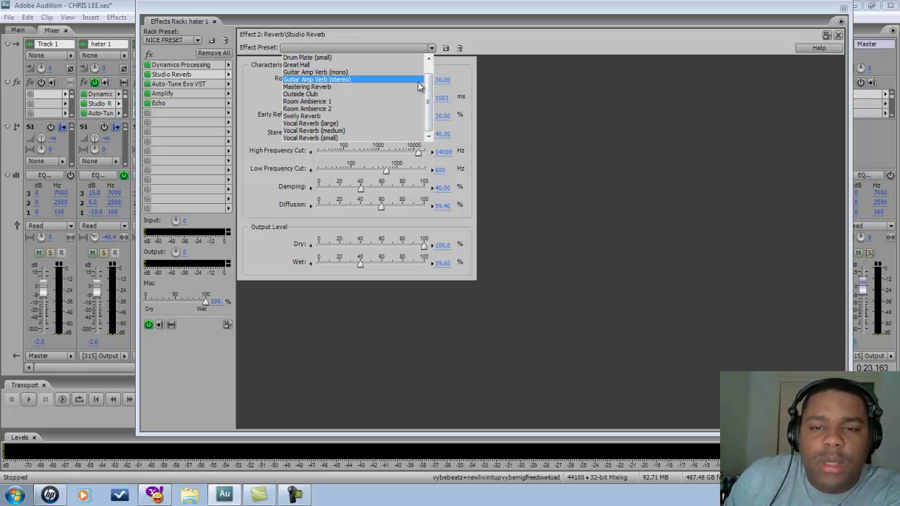
{"action": "scroll", "coordinate": [429, 68], "scroll_direction": "up", "scroll_amount": 1}
{"action": "left_click", "coordinate": [728, 147]}
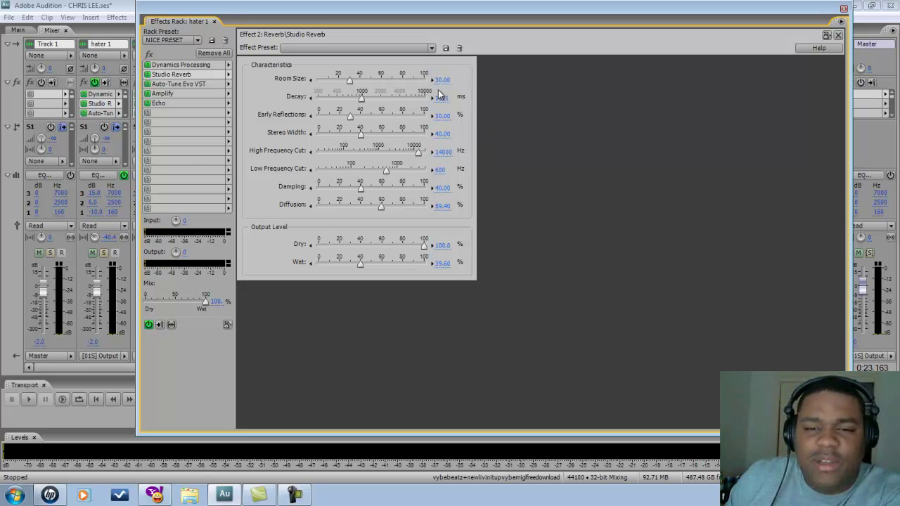
Step: Review the settings of the Auto-Tune Evo VST, Amplify and Echo effects in the hater 1 rack
{"action": "left_click", "coordinate": [186, 83]}
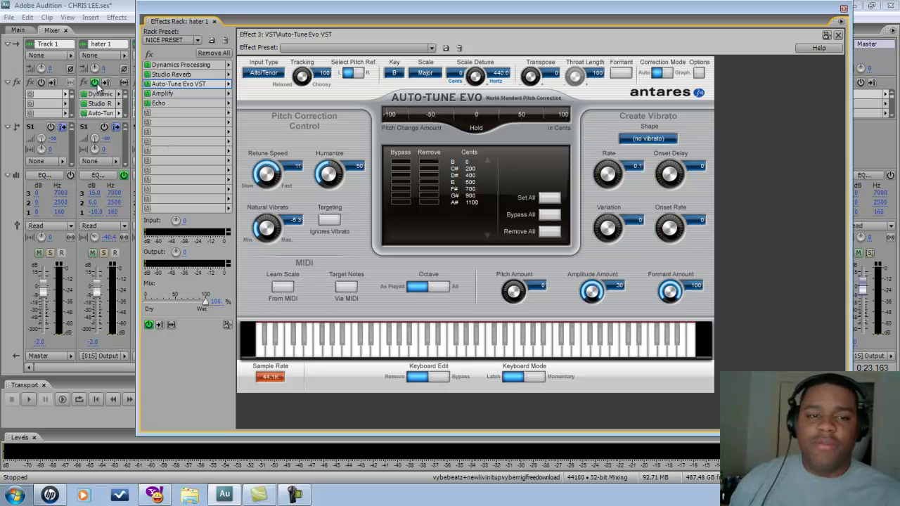
{"action": "left_click", "coordinate": [156, 94]}
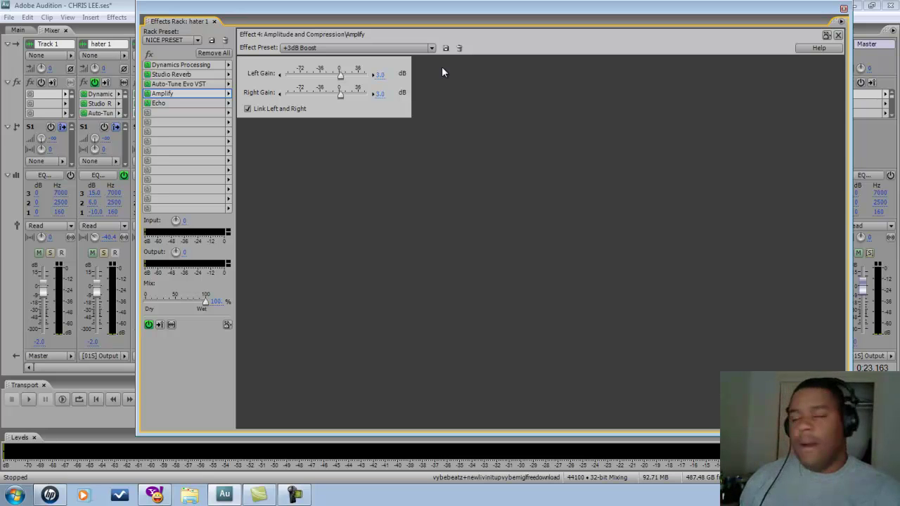
{"action": "left_click", "coordinate": [178, 103]}
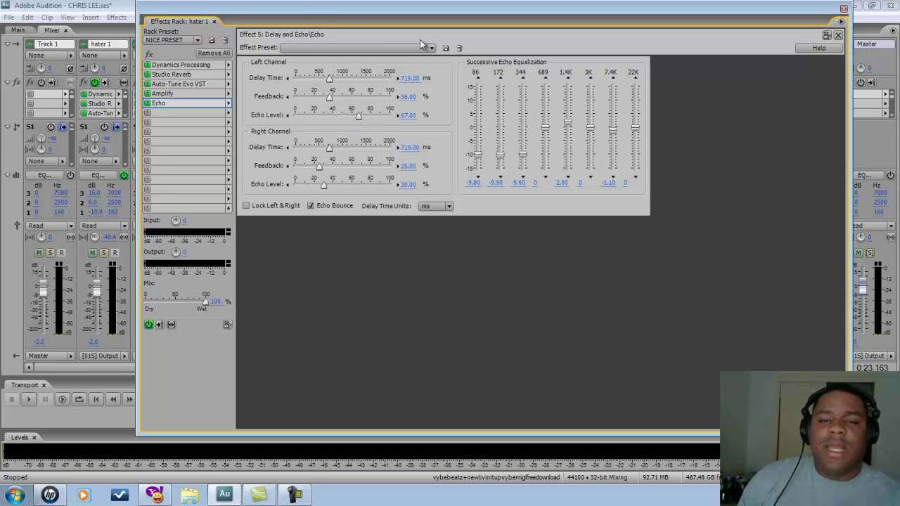
Step: Enter nice echo as the name of a new Echo effect preset, cancel saving it, and close the hater 1 effects rack
{"action": "left_click", "coordinate": [445, 48]}
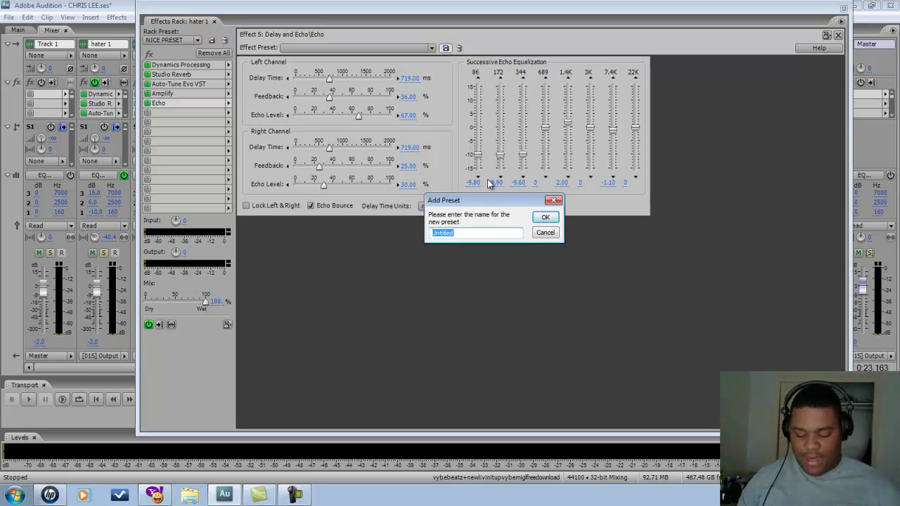
{"action": "type", "text": "nice echo"}
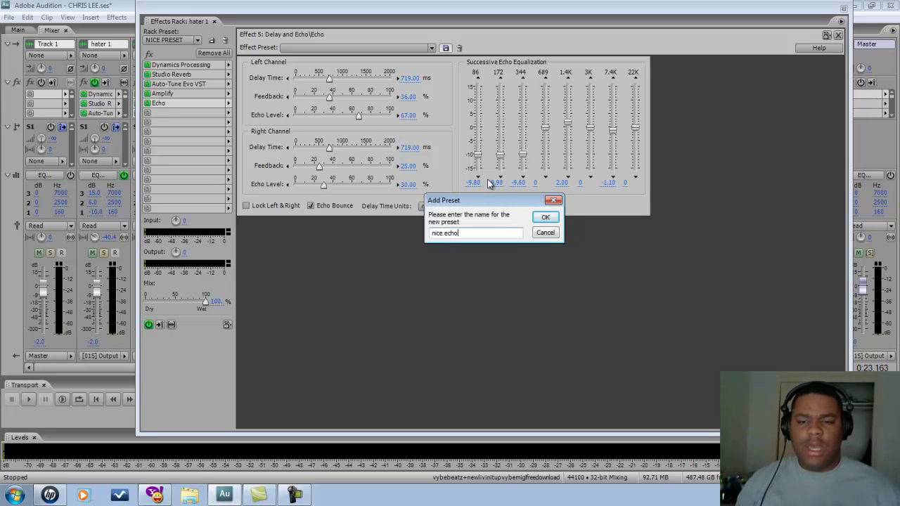
{"action": "left_click", "coordinate": [545, 233]}
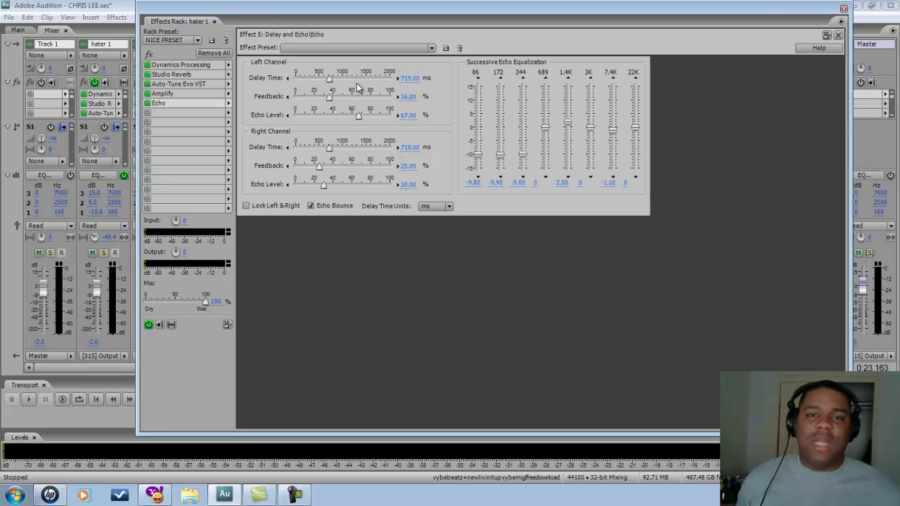
{"action": "left_click", "coordinate": [843, 9]}
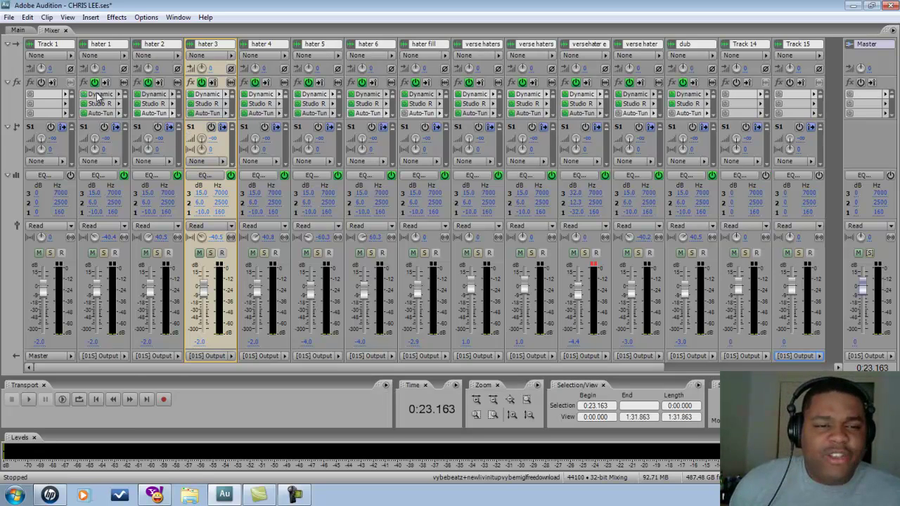
Step: Open the equalizers of hater 1 and Track 14 and examine the EQ presets available for them
{"action": "left_click", "coordinate": [108, 177]}
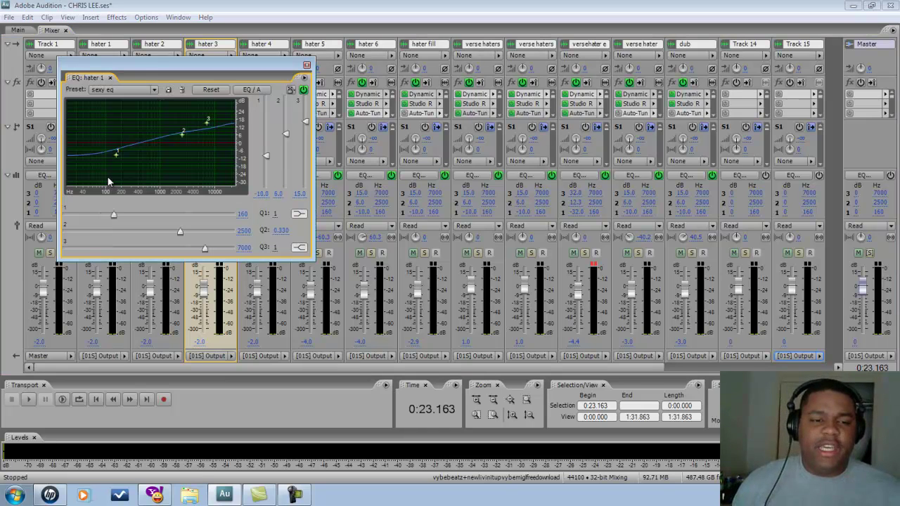
{"action": "left_click", "coordinate": [153, 90]}
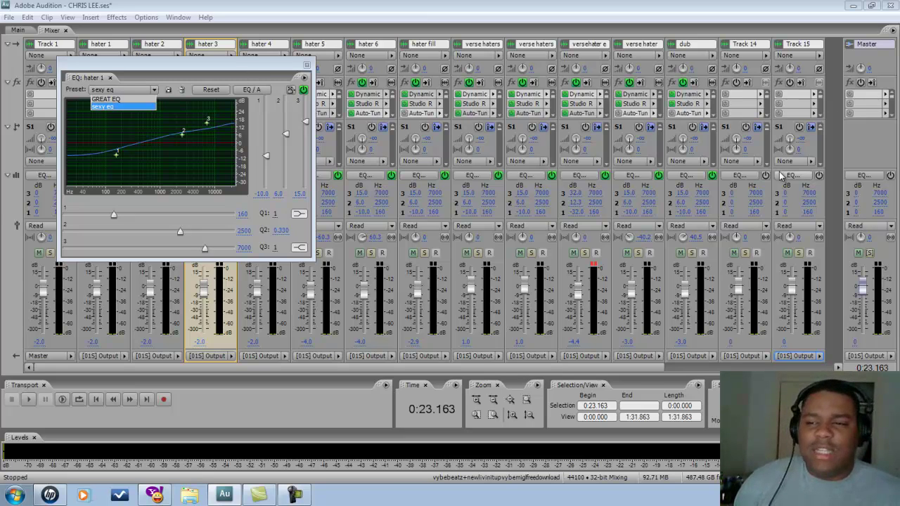
{"action": "left_click", "coordinate": [748, 181]}
{"action": "left_click", "coordinate": [748, 181]}
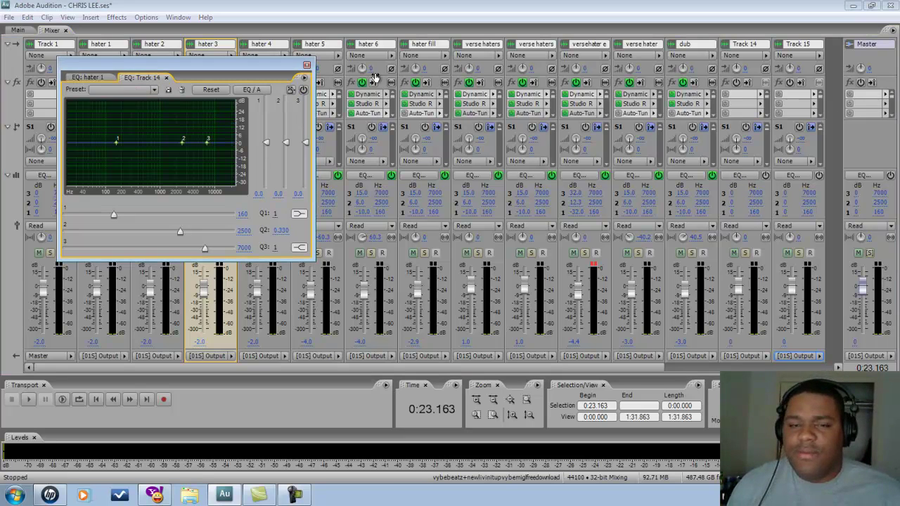
{"action": "left_click", "coordinate": [153, 90]}
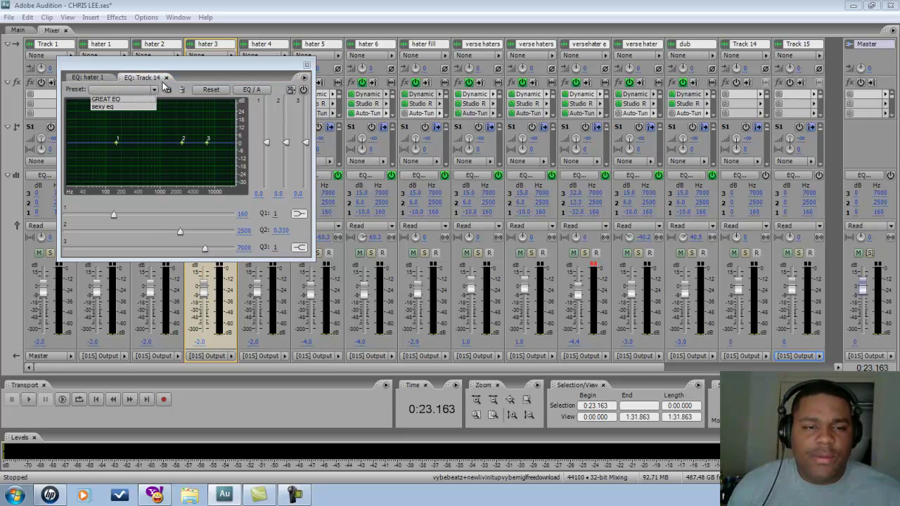
{"action": "left_click", "coordinate": [154, 91]}
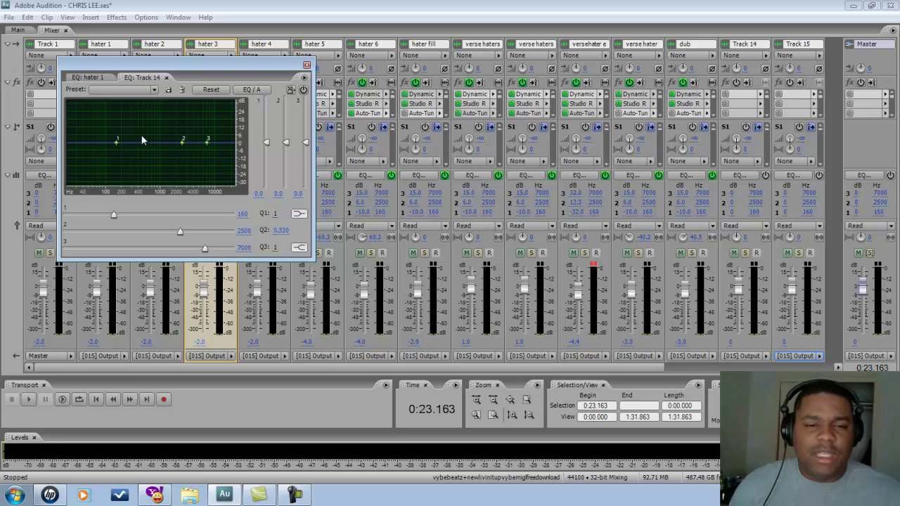
{"action": "left_click", "coordinate": [307, 66]}
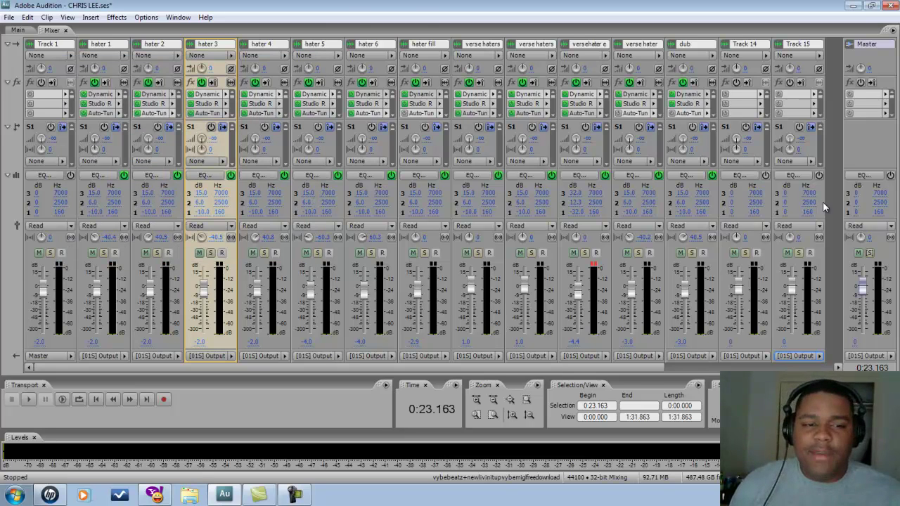
Step: Apply the sexy eq preset to the Track 14 equalizer and close it
{"action": "left_click", "coordinate": [745, 177]}
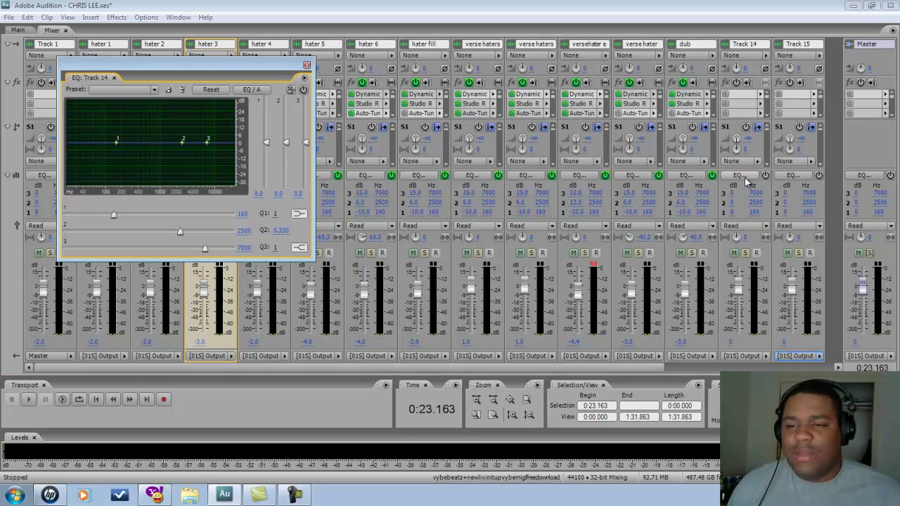
{"action": "left_click", "coordinate": [154, 90]}
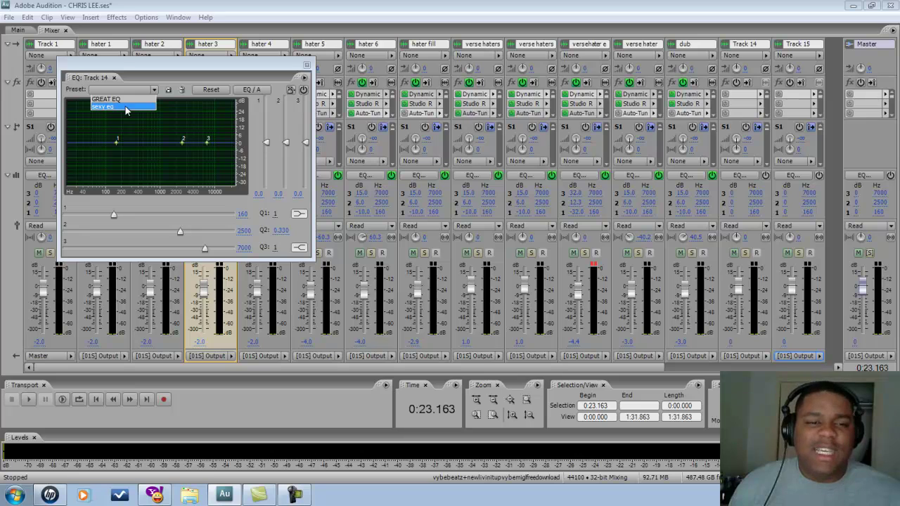
{"action": "left_click", "coordinate": [125, 109]}
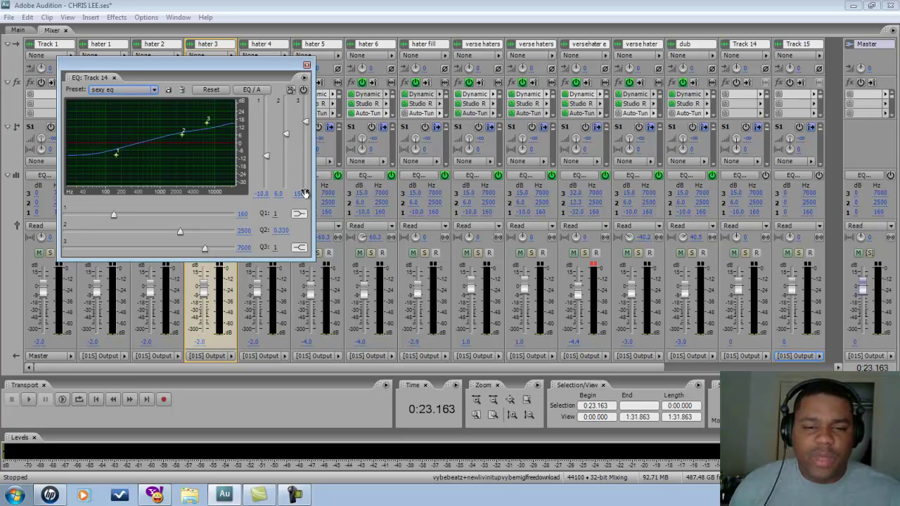
{"action": "left_click", "coordinate": [306, 65]}
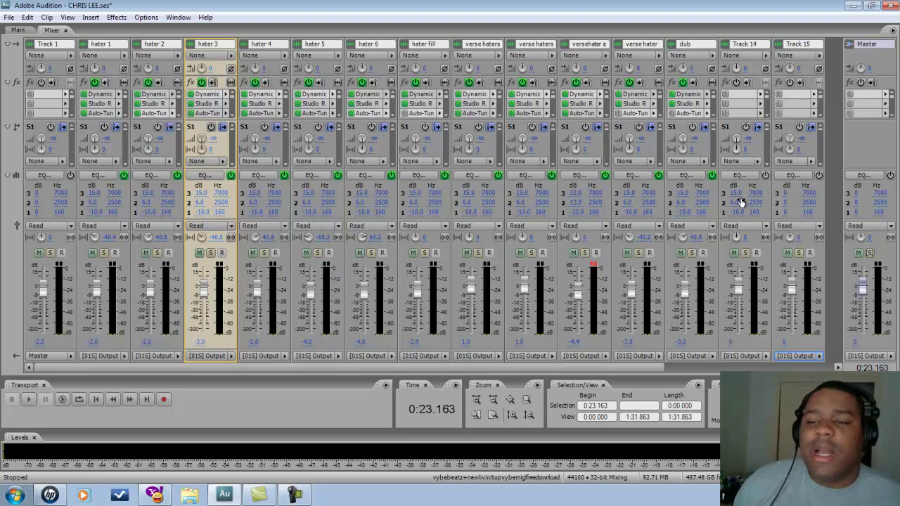
Step: Reopen the hater 1 effects rack to show its list of rack presets, and close the rack
{"action": "double_click", "coordinate": [107, 94]}
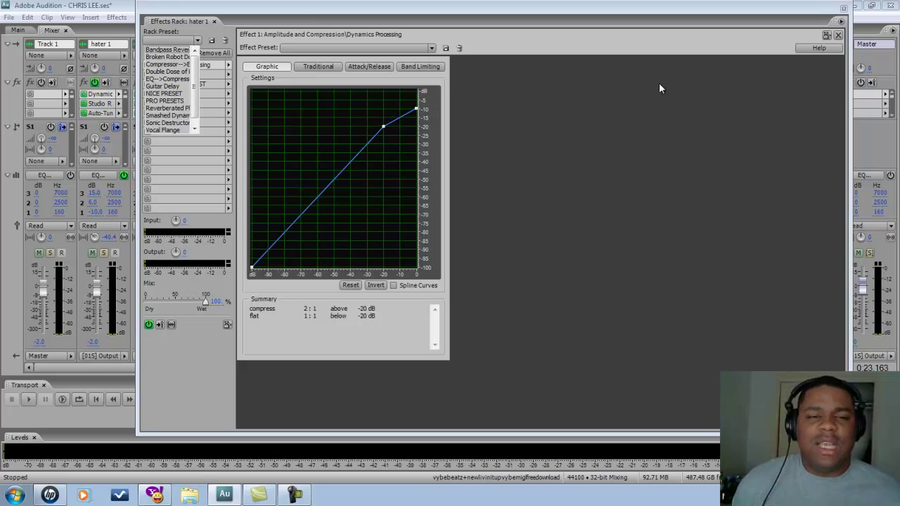
{"action": "left_click", "coordinate": [680, 69]}
{"action": "left_click", "coordinate": [844, 9]}
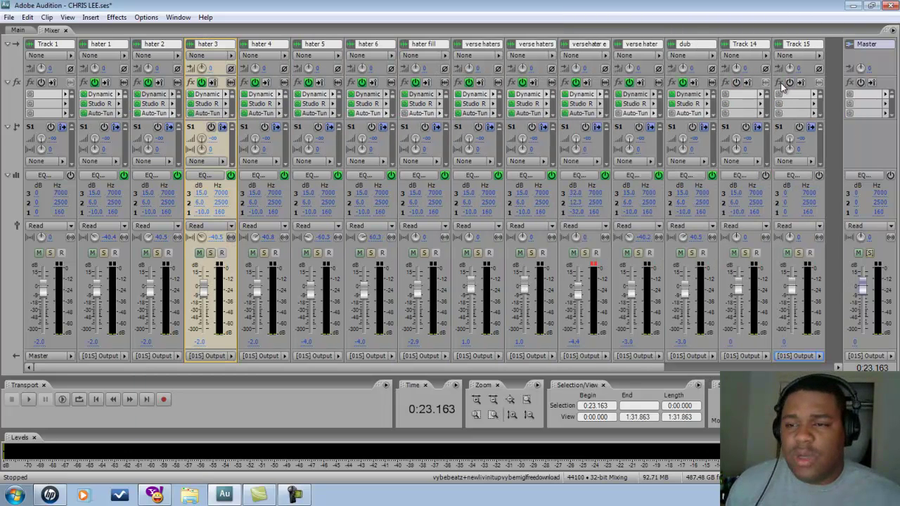
Step: Load the NICE PRESET rack preset into the empty effects rack of Track 14 and close the rack
{"action": "double_click", "coordinate": [744, 96]}
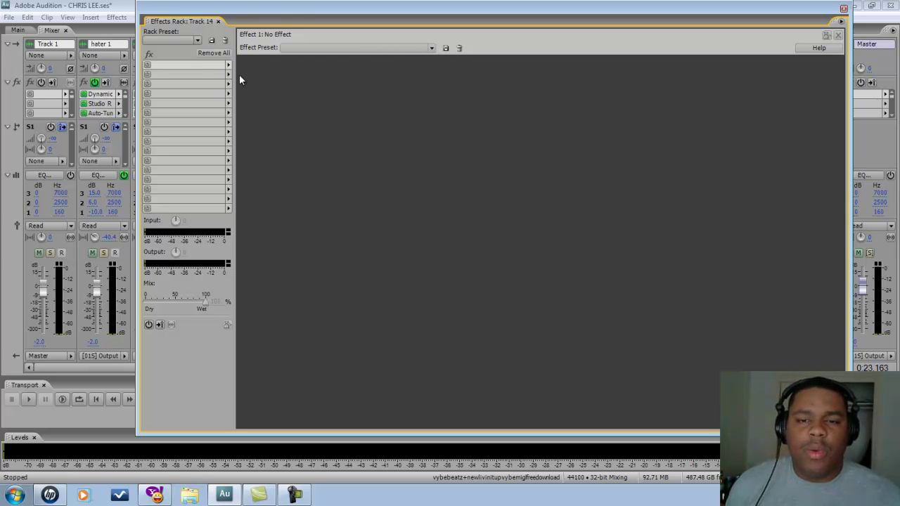
{"action": "left_click", "coordinate": [197, 41]}
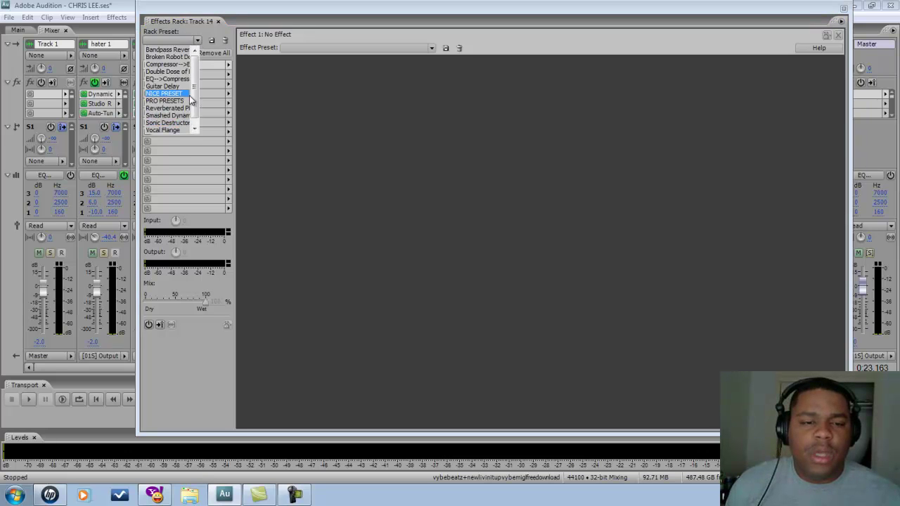
{"action": "left_click", "coordinate": [180, 94]}
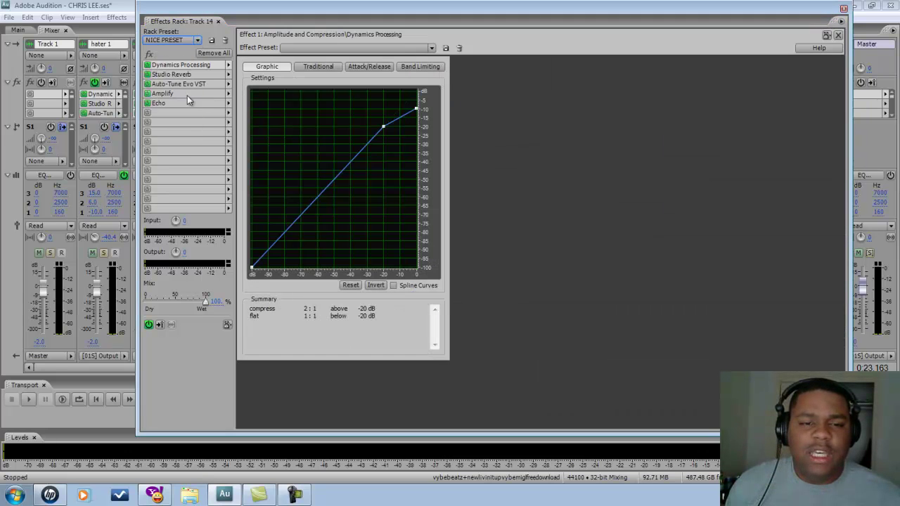
{"action": "left_click", "coordinate": [843, 9]}
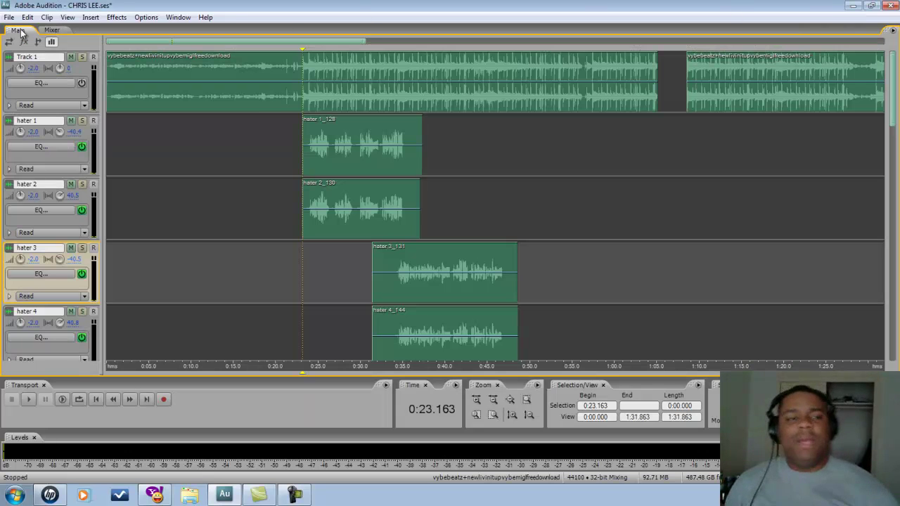
Step: Return to the multitrack view and play the vocals with the beat from 0:23.163
{"action": "left_click", "coordinate": [18, 30]}
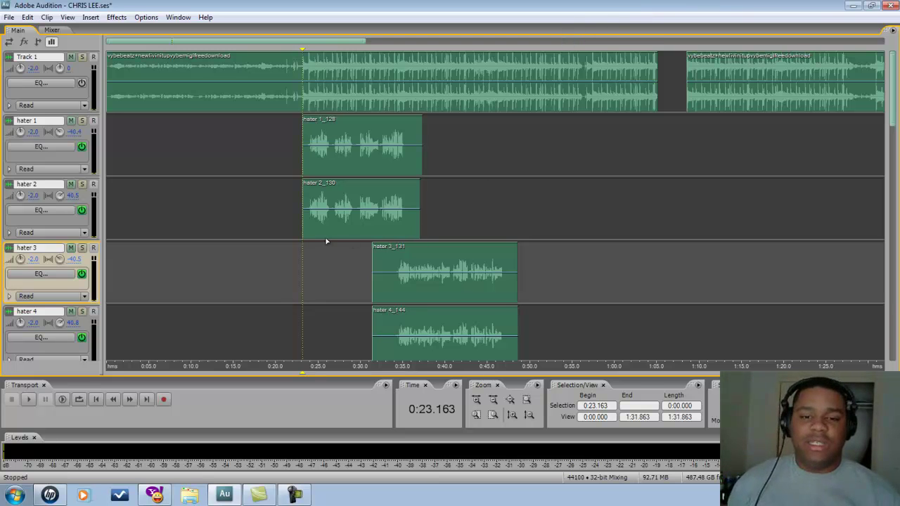
{"action": "key", "text": "space"}
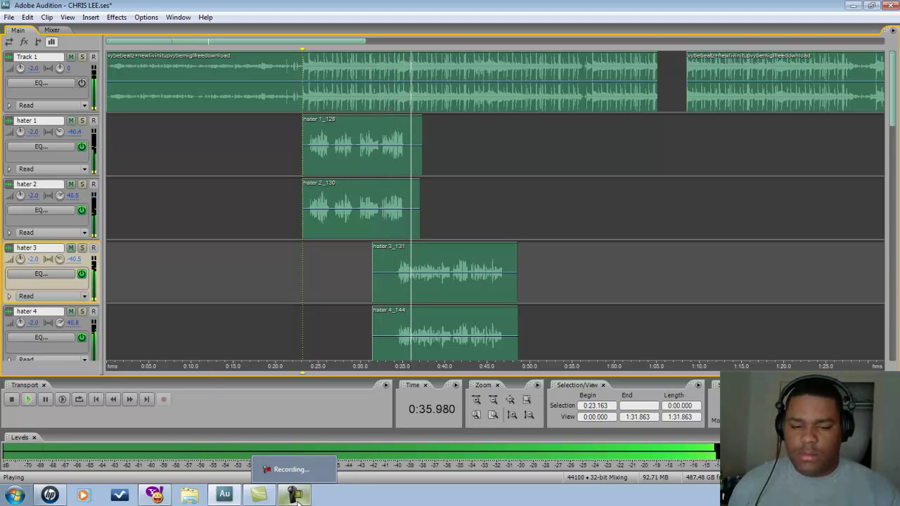
{"action": "left_click", "coordinate": [295, 496]}
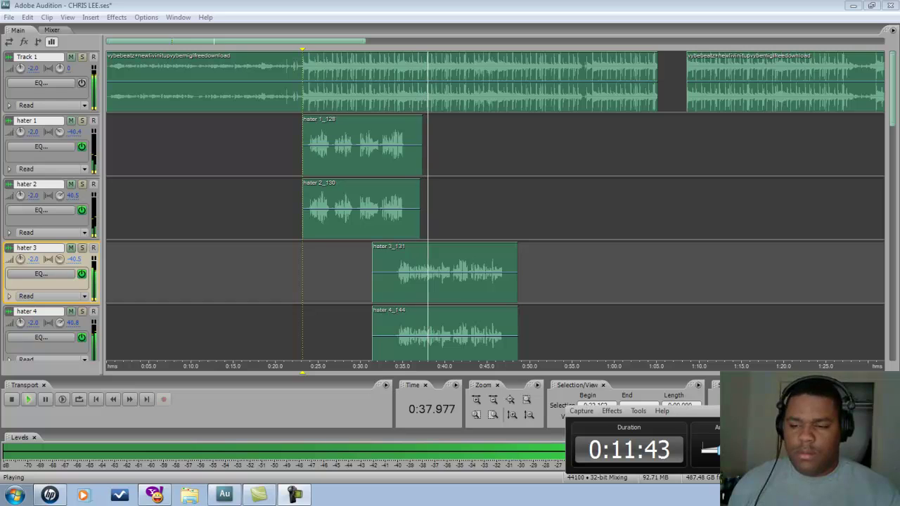
{"action": "left_click", "coordinate": [657, 434]}
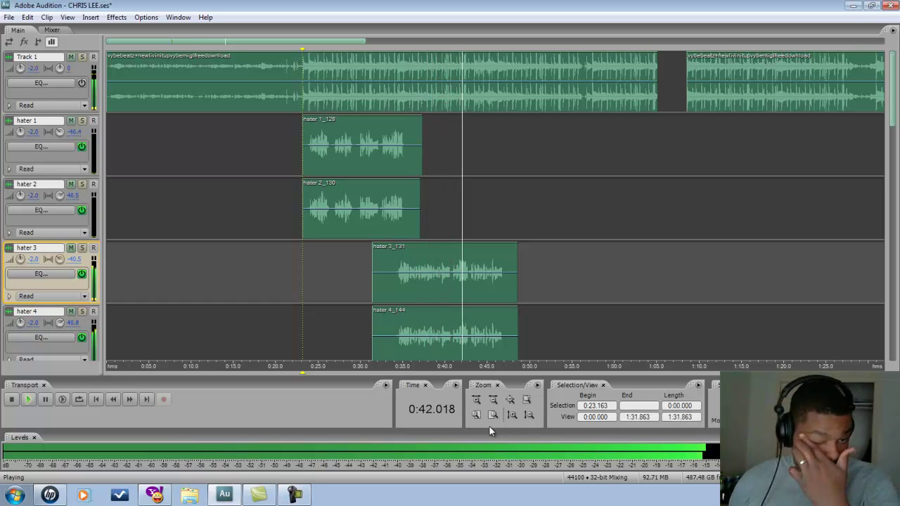
Step: Solo the verse haters track during playback to hear it alone, and turn its solo off again
{"action": "scroll", "coordinate": [548, 300], "scroll_direction": "down", "scroll_amount": 3}
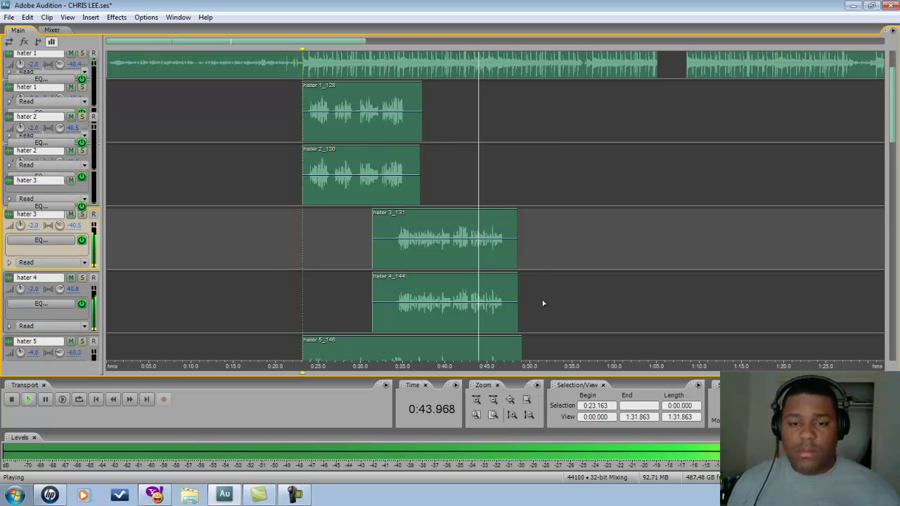
{"action": "scroll", "coordinate": [551, 305], "scroll_direction": "down", "scroll_amount": 6}
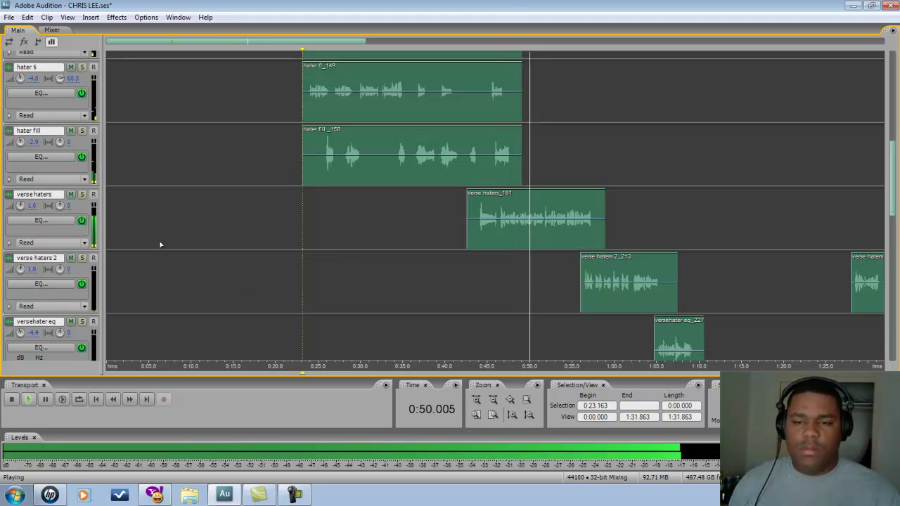
{"action": "left_click", "coordinate": [82, 196]}
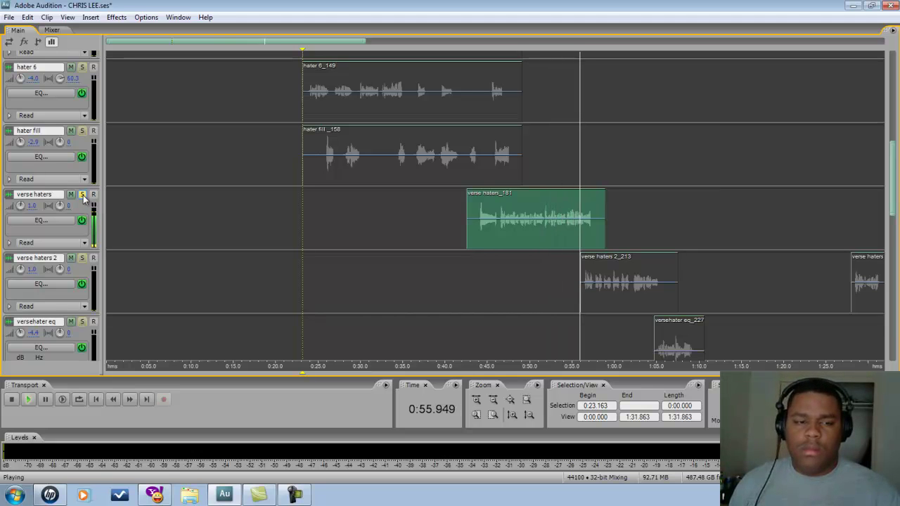
{"action": "left_click", "coordinate": [82, 195]}
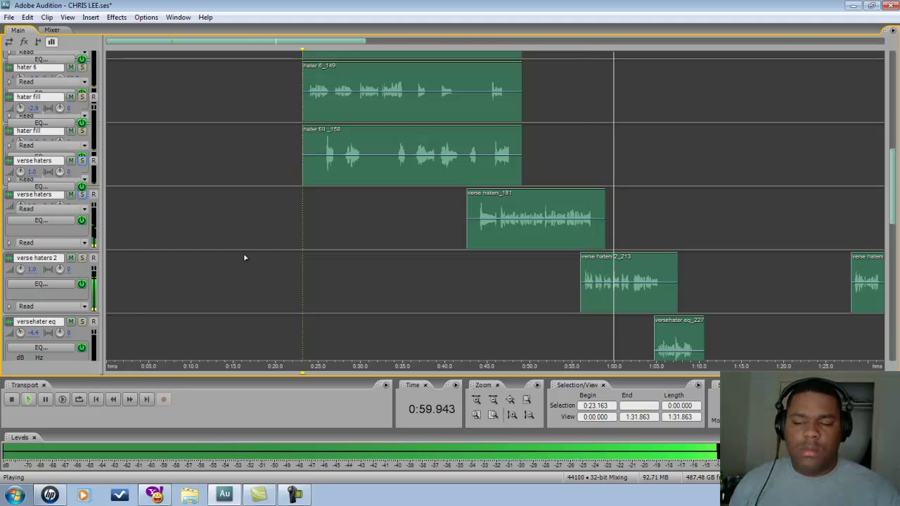
Step: Stop playback and place the start-time cursor at 1:04.736, where the versehater eq clip begins
{"action": "scroll", "coordinate": [246, 256], "scroll_direction": "down", "scroll_amount": 3}
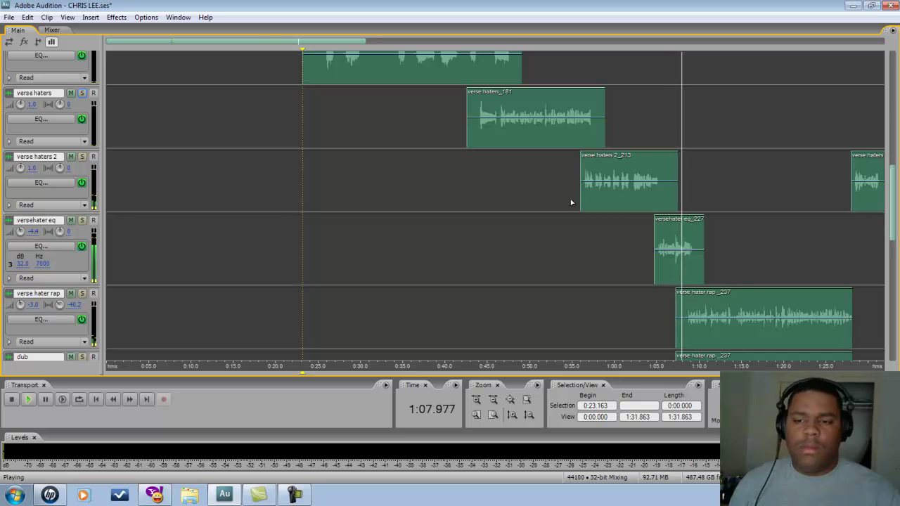
{"action": "key", "text": "space"}
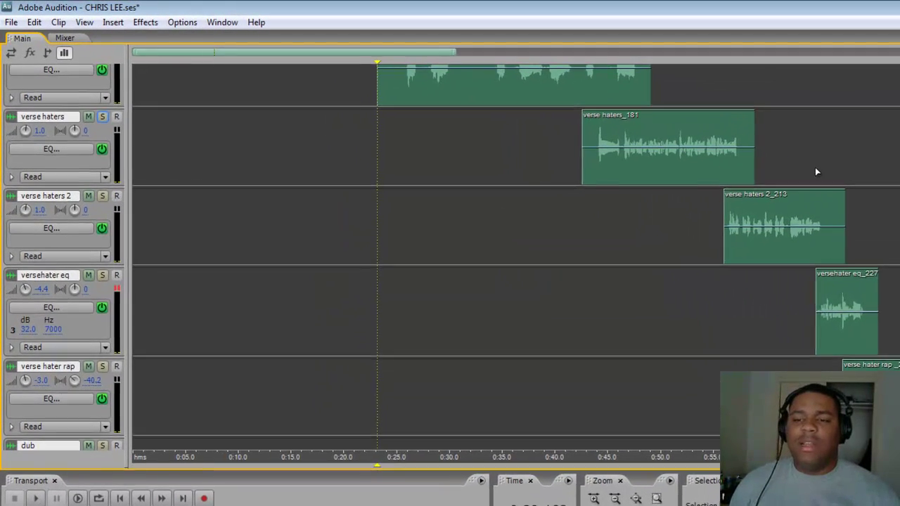
{"action": "left_click", "coordinate": [817, 171]}
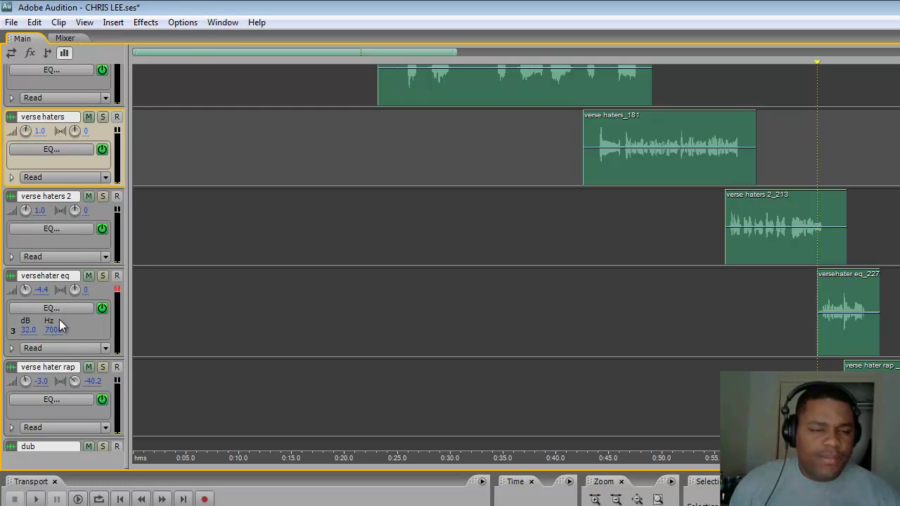
Step: Select the versehater eq track and open the mixer to examine its EQ settings beside the other vocals
{"action": "left_click", "coordinate": [88, 335]}
{"action": "left_click", "coordinate": [222, 22]}
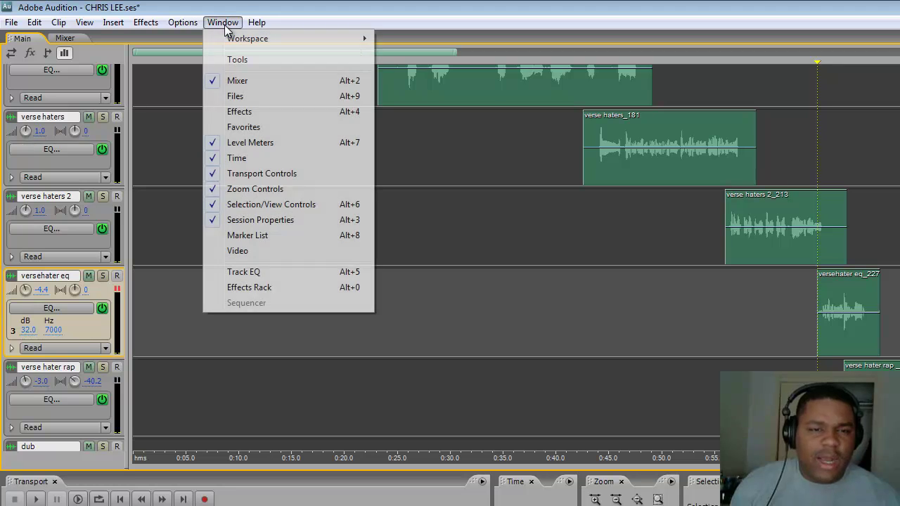
{"action": "left_click", "coordinate": [252, 81]}
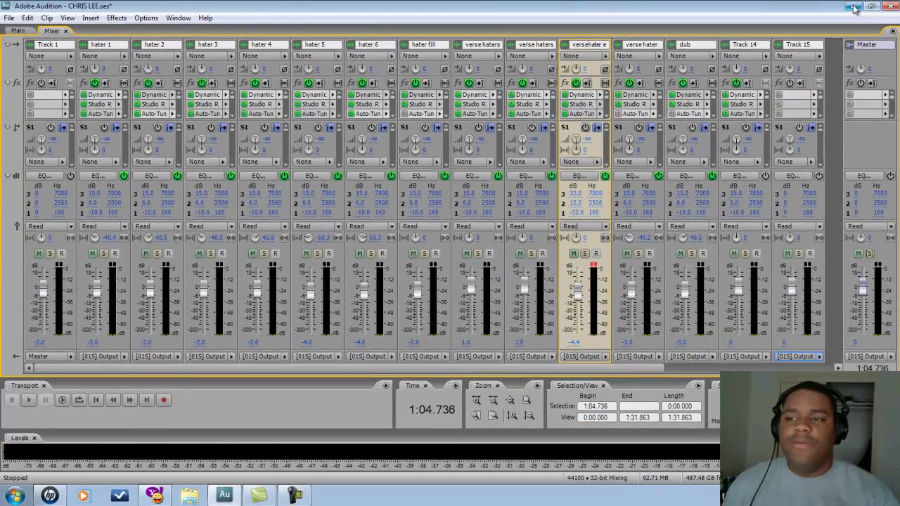
{"action": "left_click", "coordinate": [853, 9]}
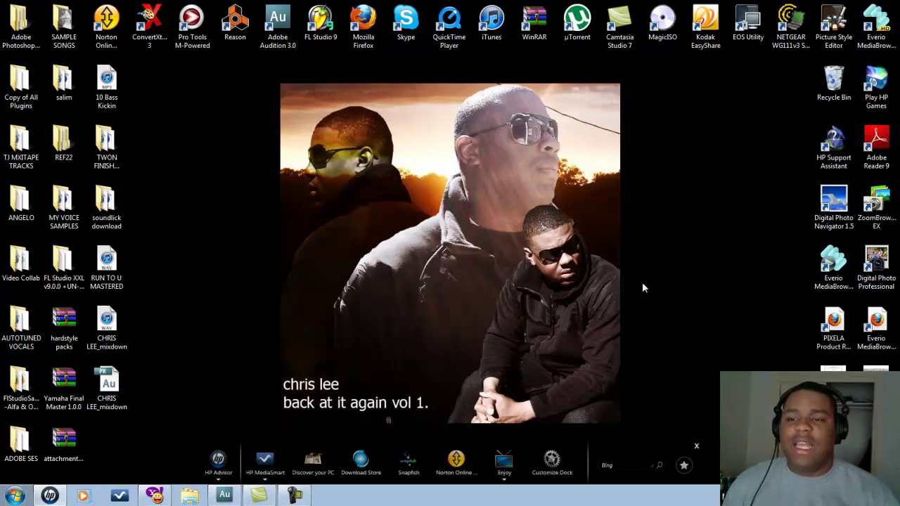
{"action": "left_click", "coordinate": [224, 496]}
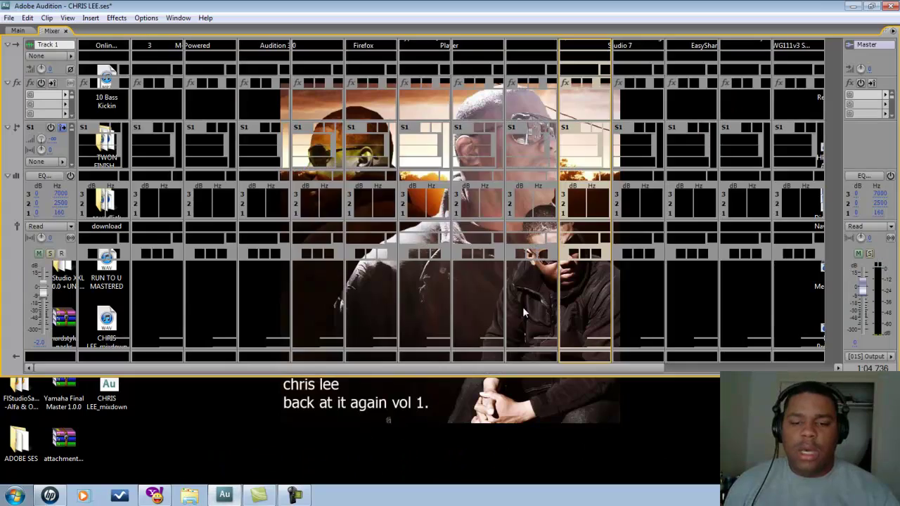
Step: Return to the multitrack view and play the remaining verse vocals with the beat from 1:04.736
{"action": "left_click", "coordinate": [17, 31]}
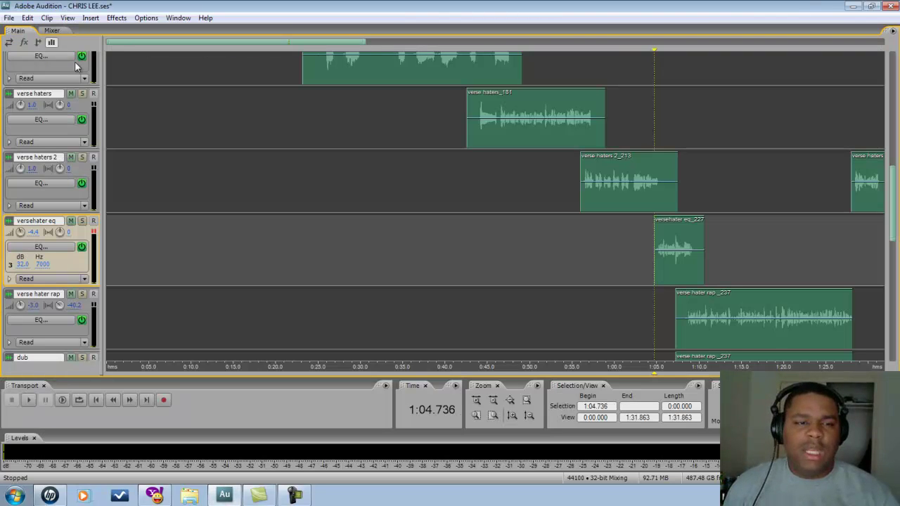
{"action": "key", "text": "space"}
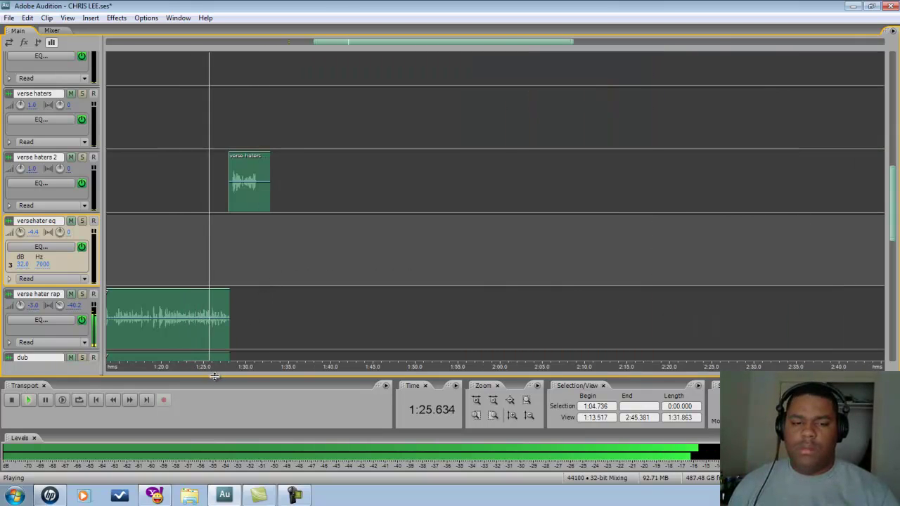
{"action": "left_click", "coordinate": [293, 497]}
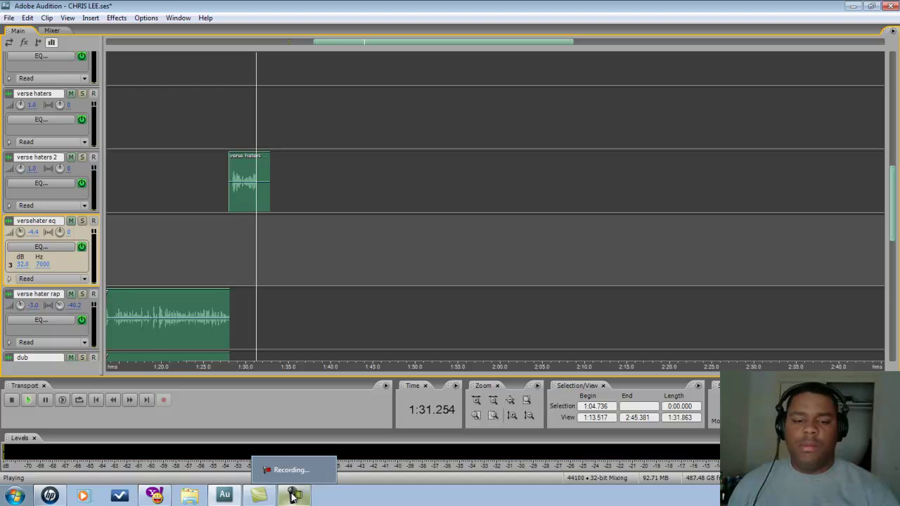